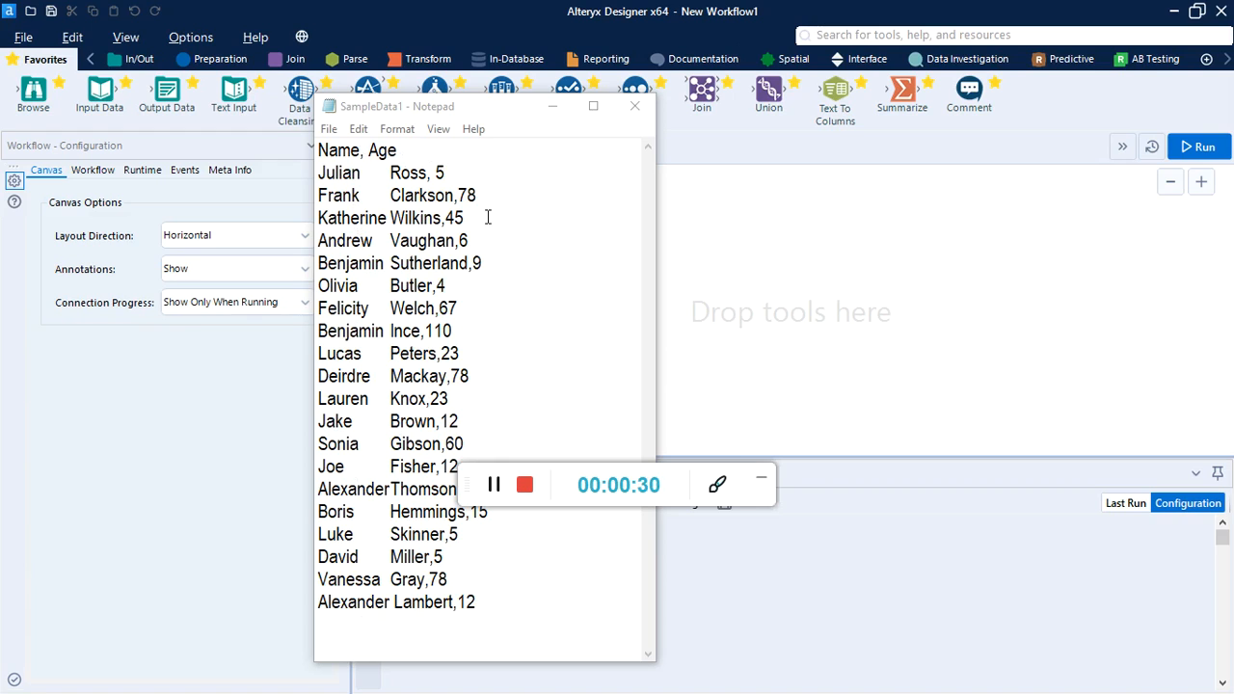
Place an Input Data tool on the empty workflow canvas
{"action": "left_click", "coordinate": [769, 298]}
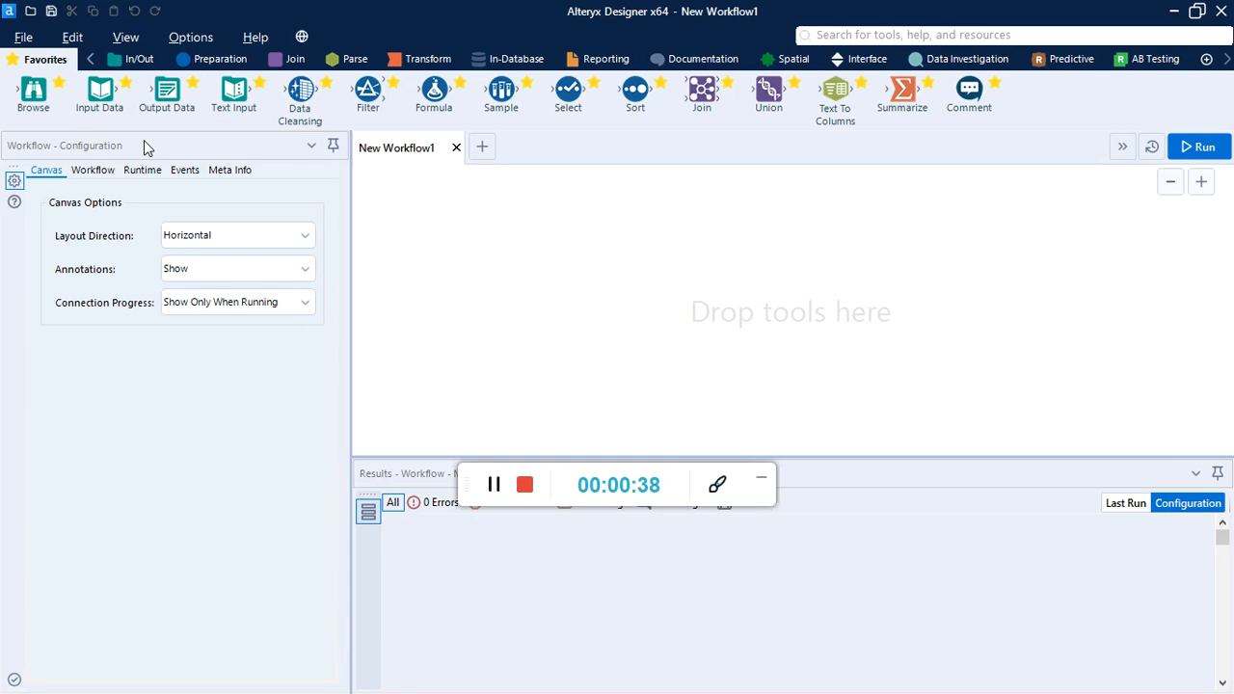
{"action": "left_click_drag", "start_coordinate": [100, 92], "coordinate": [104, 93]}
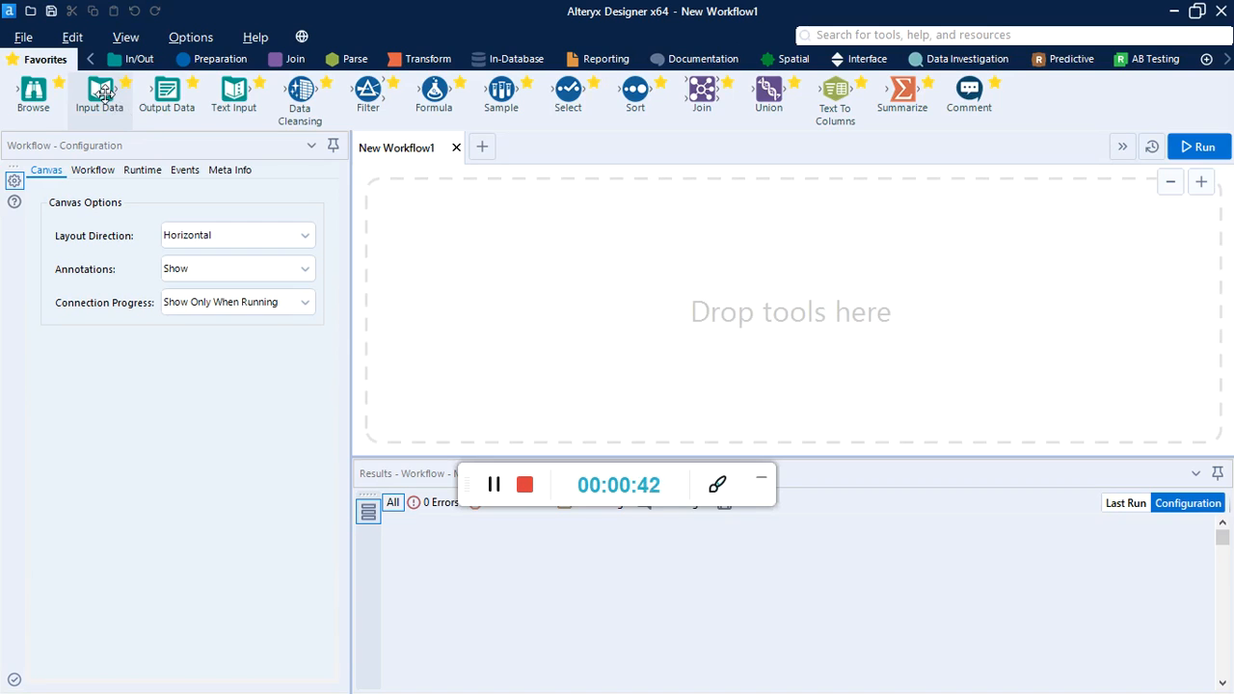
{"action": "left_click_drag", "start_coordinate": [104, 94], "coordinate": [415, 232]}
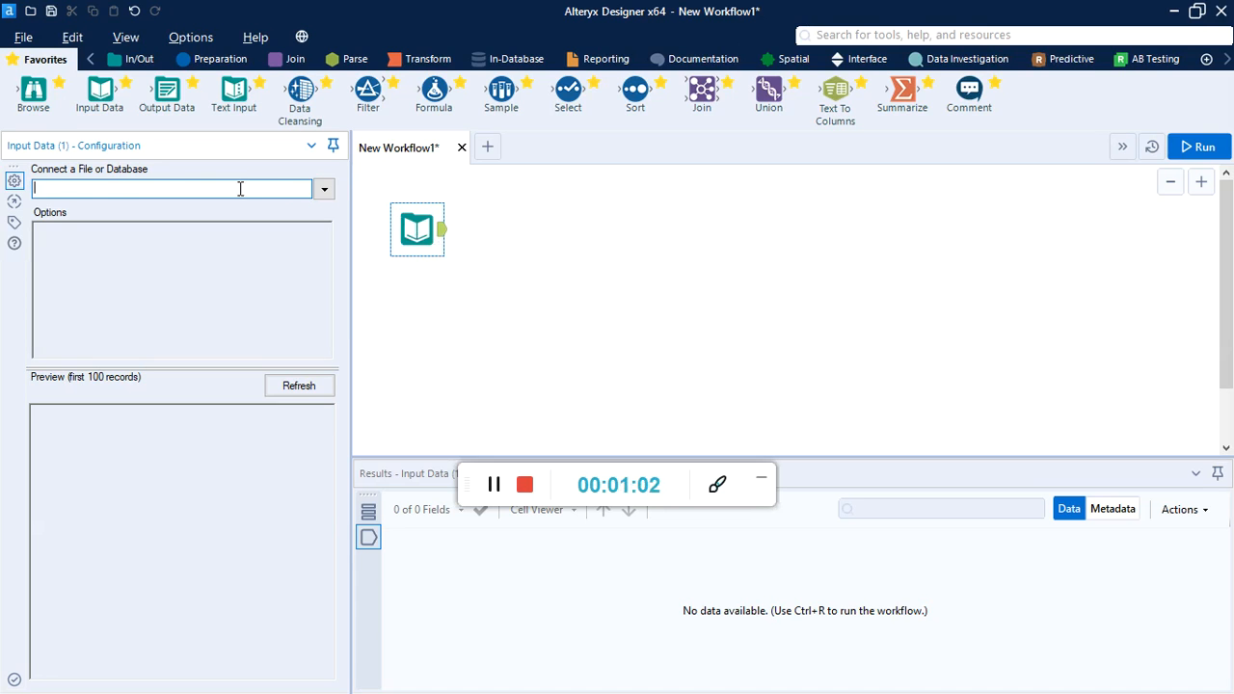
Connect the Input Data tool to SampleData1.txt, read as a comma-delimited text file whose first row contains field names
{"action": "left_click", "coordinate": [325, 192]}
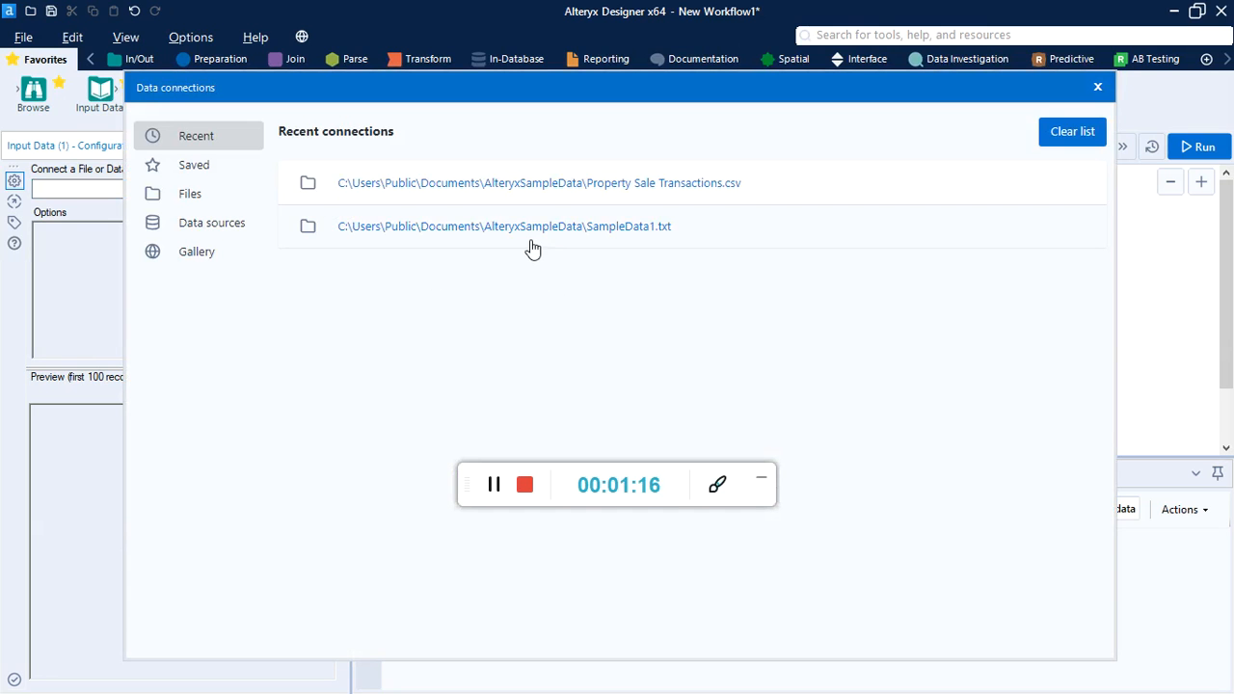
{"action": "left_click", "coordinate": [611, 228]}
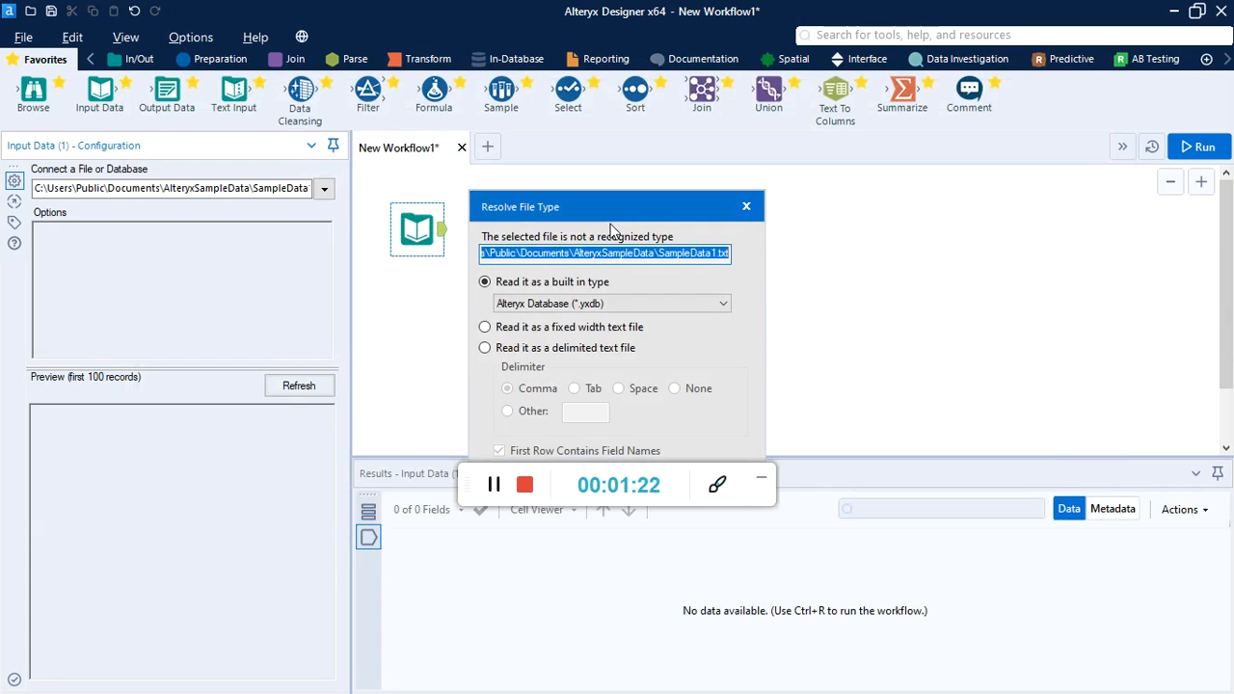
{"action": "left_click", "coordinate": [485, 349]}
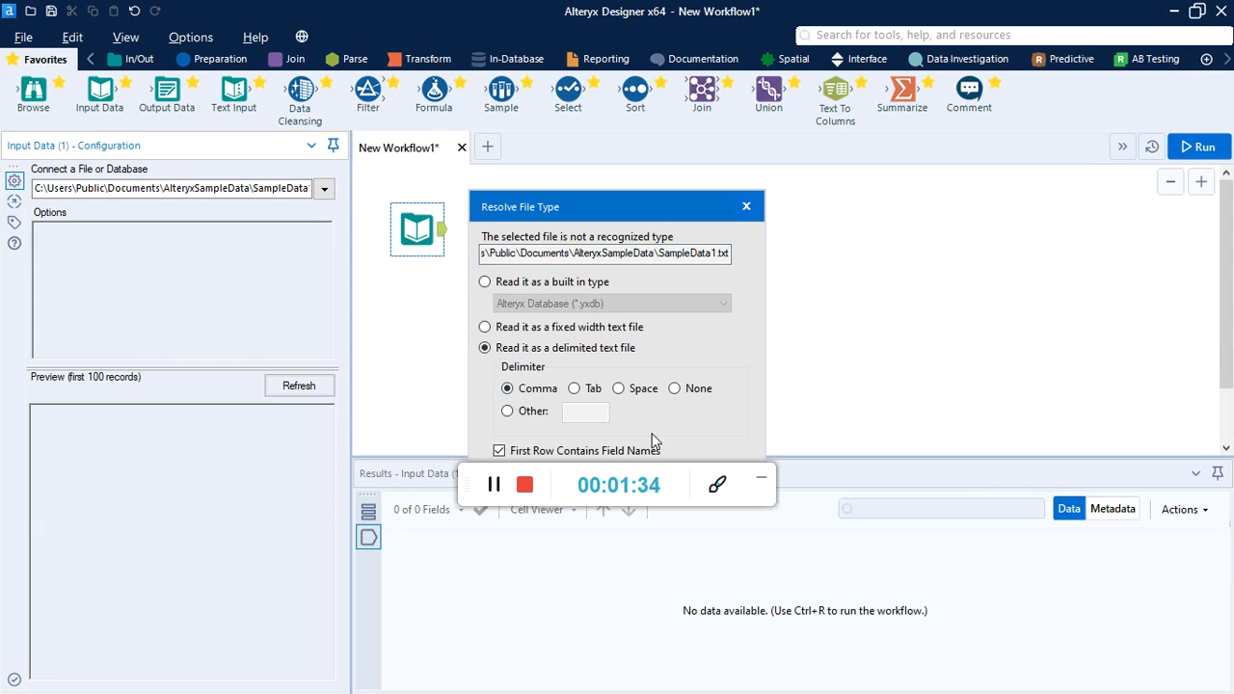
{"action": "left_click_drag", "start_coordinate": [655, 203], "coordinate": [648, 166]}
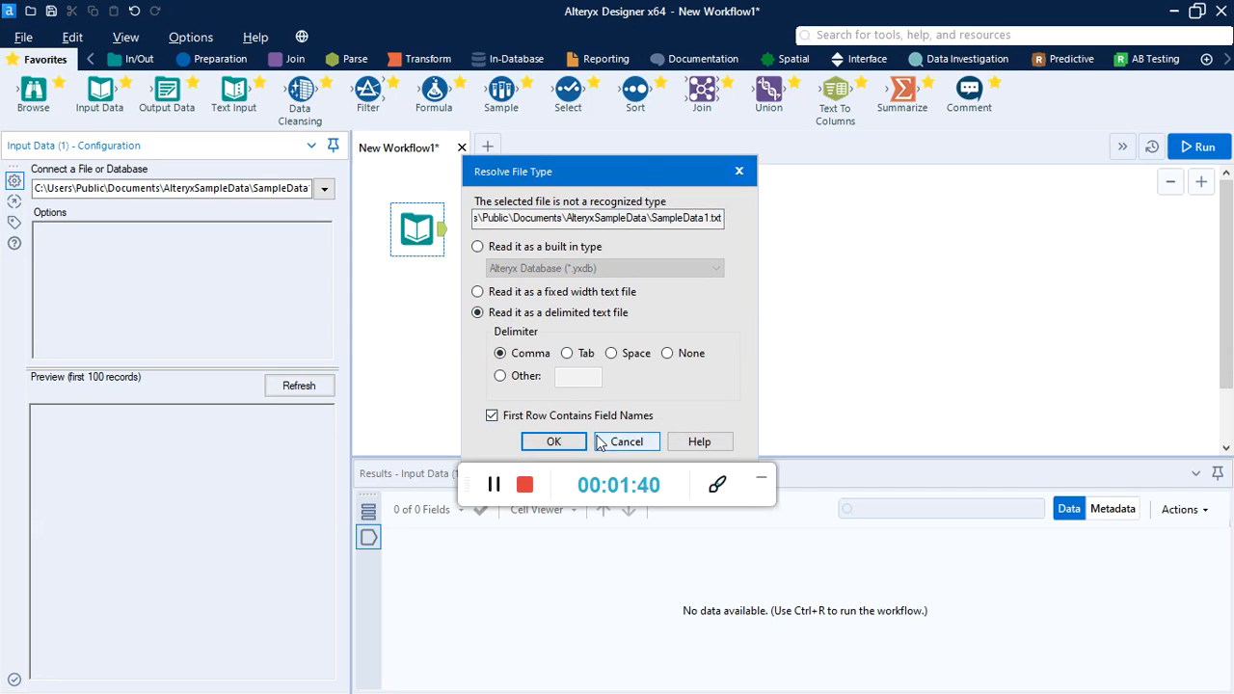
{"action": "left_click", "coordinate": [555, 442]}
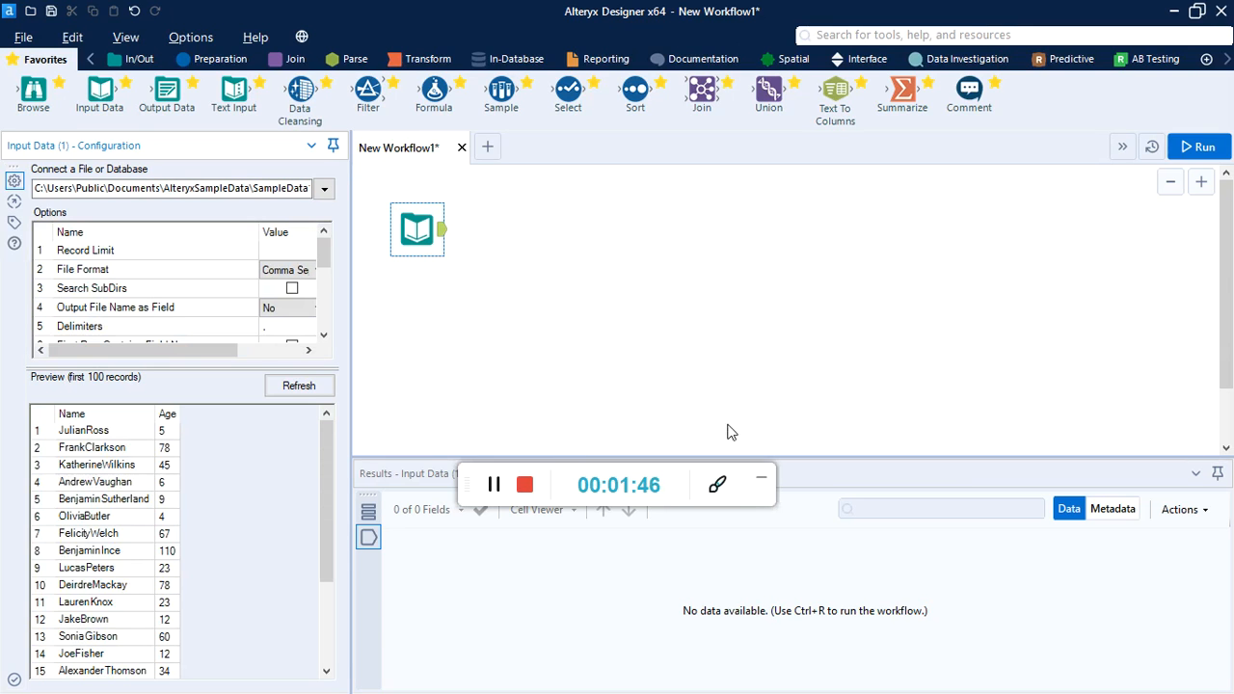
Check the preview of the imported records, run the workflow and dismiss the completion message
{"action": "left_click", "coordinate": [762, 478]}
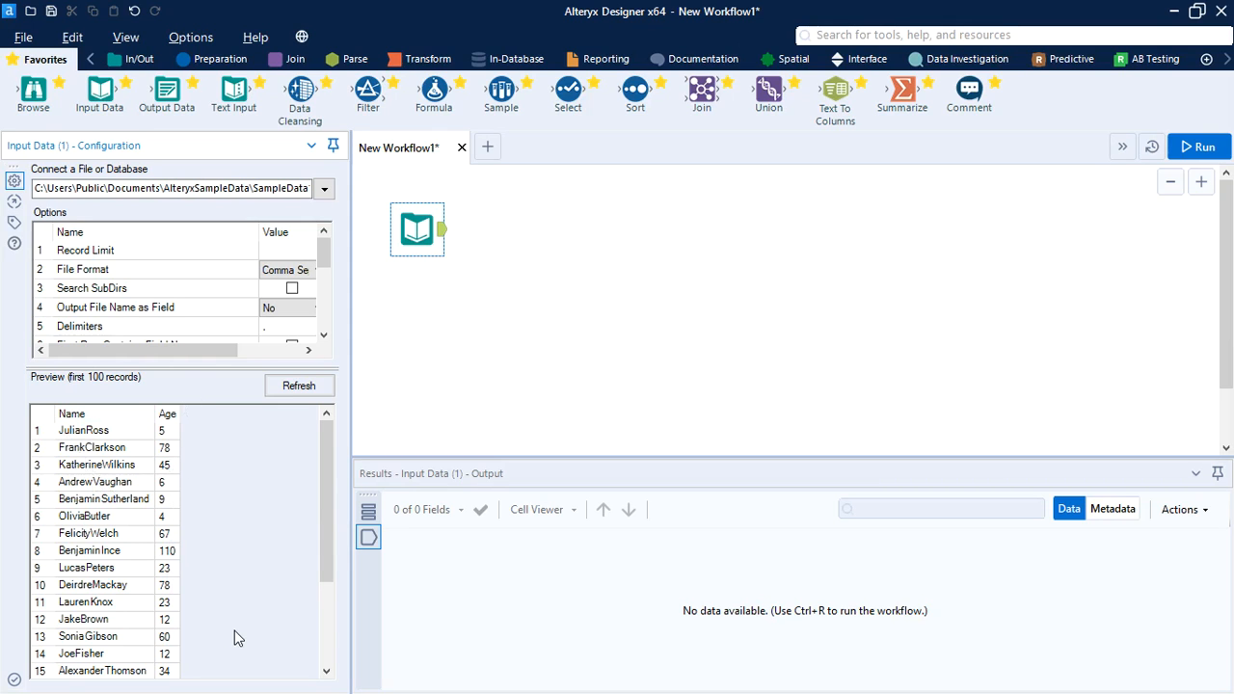
{"action": "scroll", "coordinate": [277, 634], "scroll_direction": "down", "scroll_amount": 3}
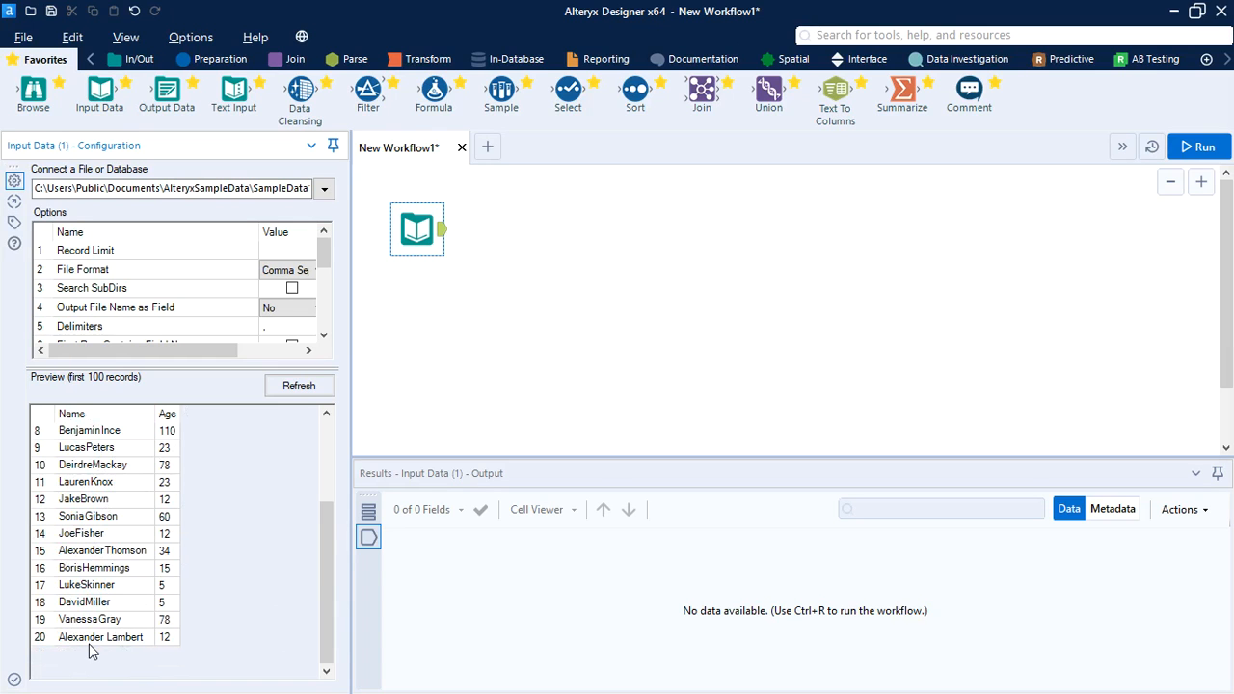
{"action": "left_click", "coordinate": [588, 374]}
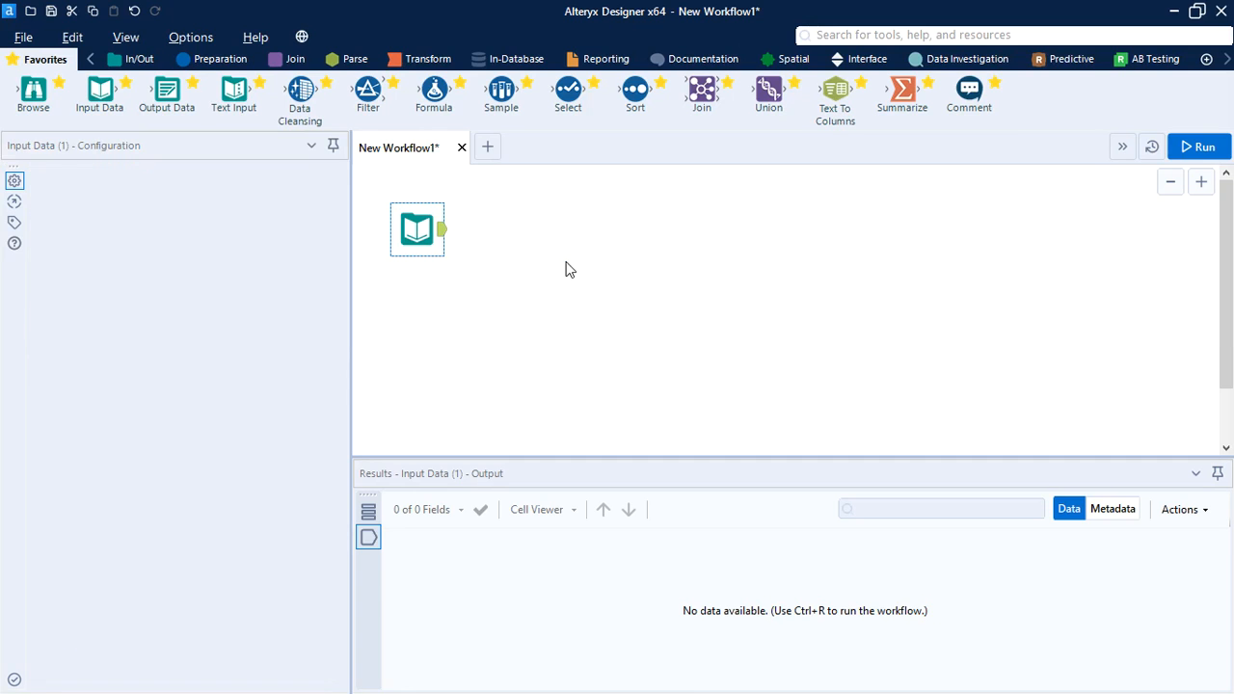
{"action": "left_click", "coordinate": [1203, 150]}
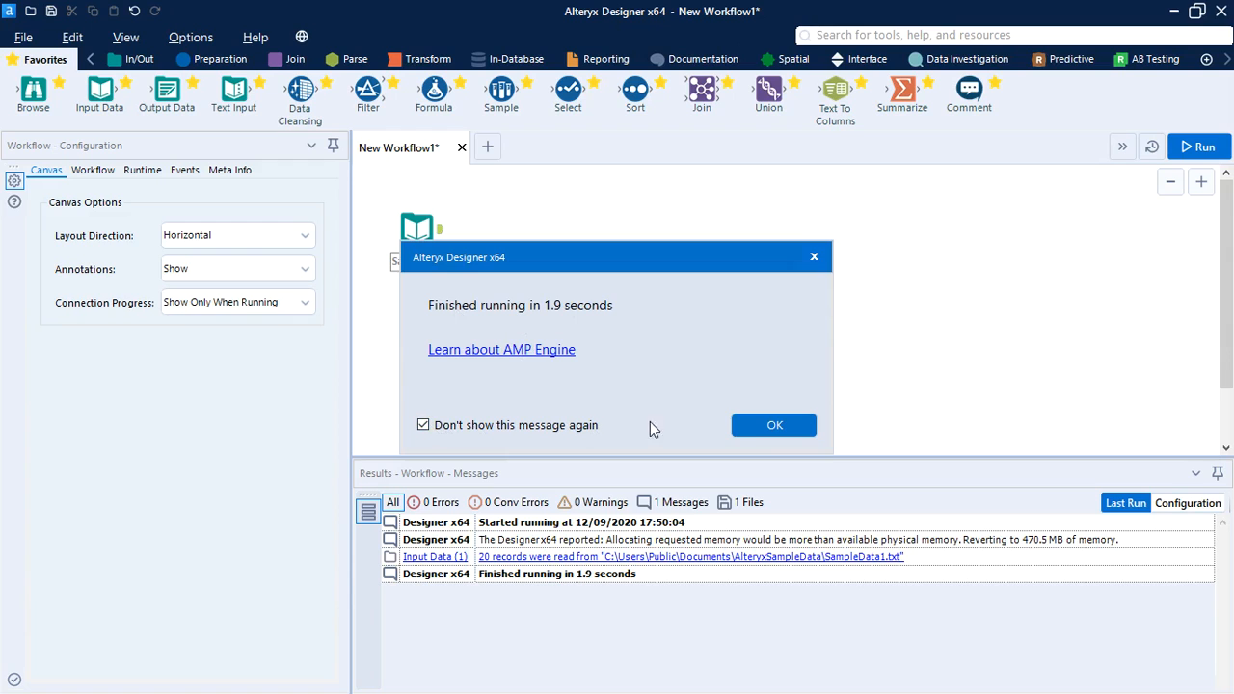
{"action": "left_click", "coordinate": [767, 427]}
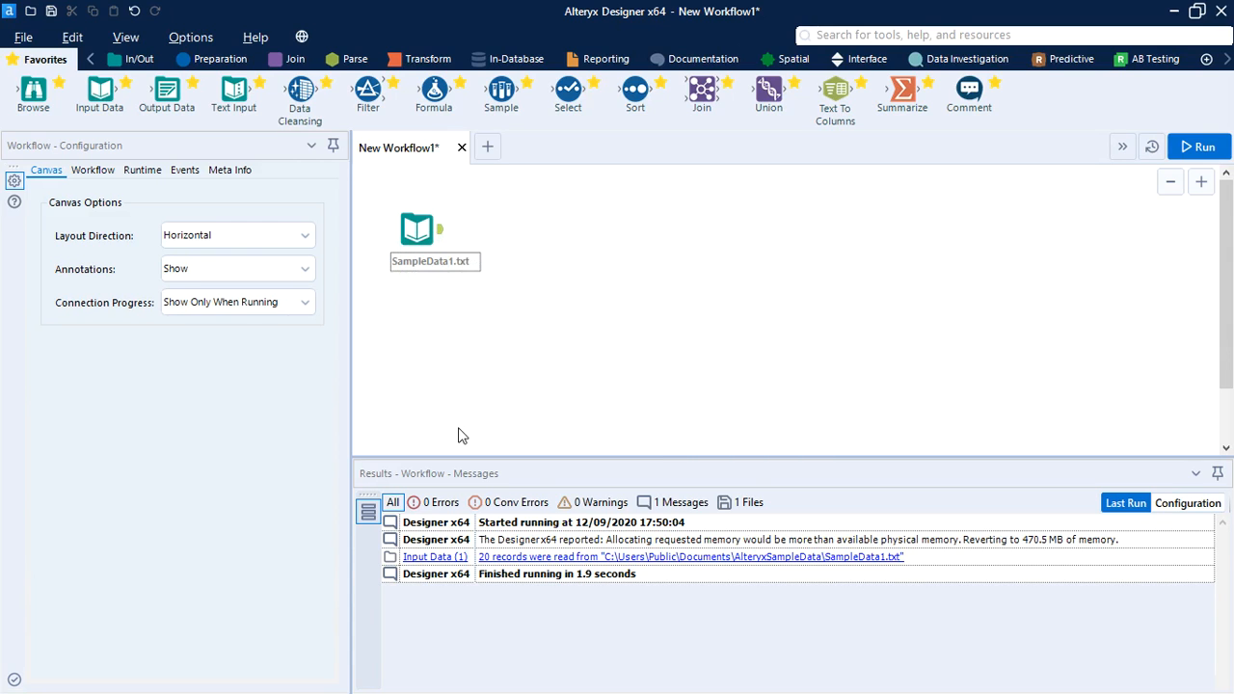
Examine the Input Data tool's output records, field metadata and full list of import options
{"action": "left_click", "coordinate": [421, 234]}
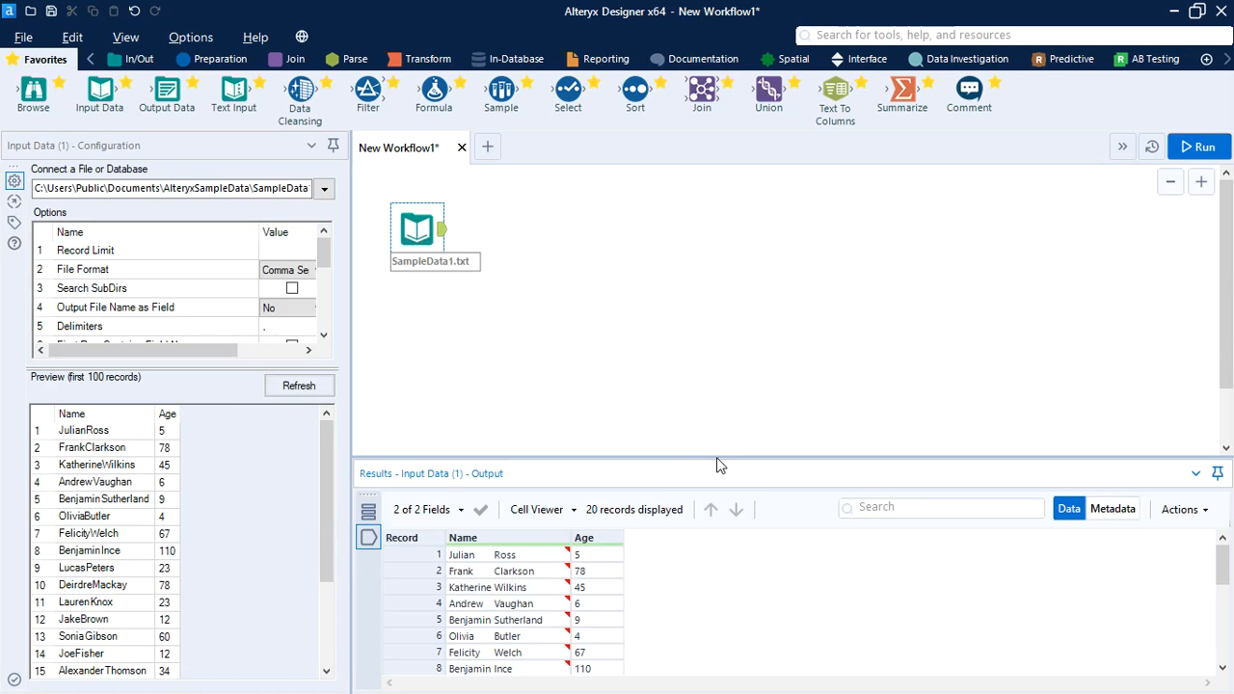
{"action": "left_click_drag", "start_coordinate": [718, 457], "coordinate": [722, 338]}
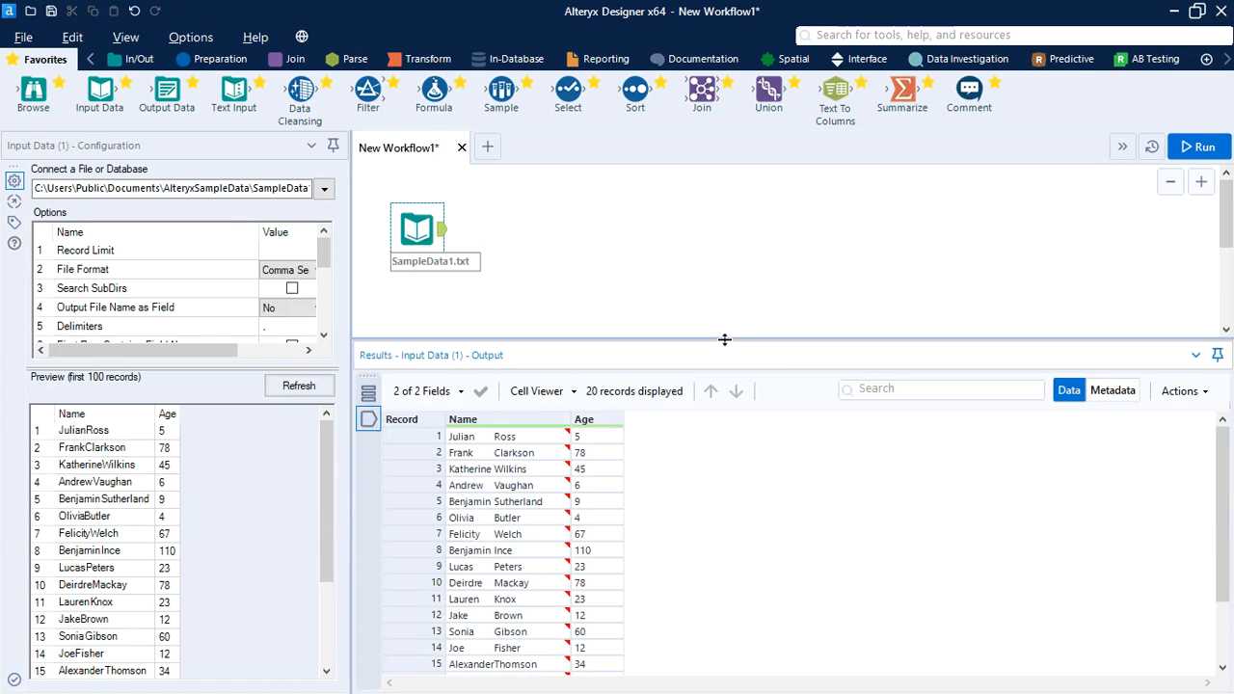
{"action": "left_click", "coordinate": [1119, 400]}
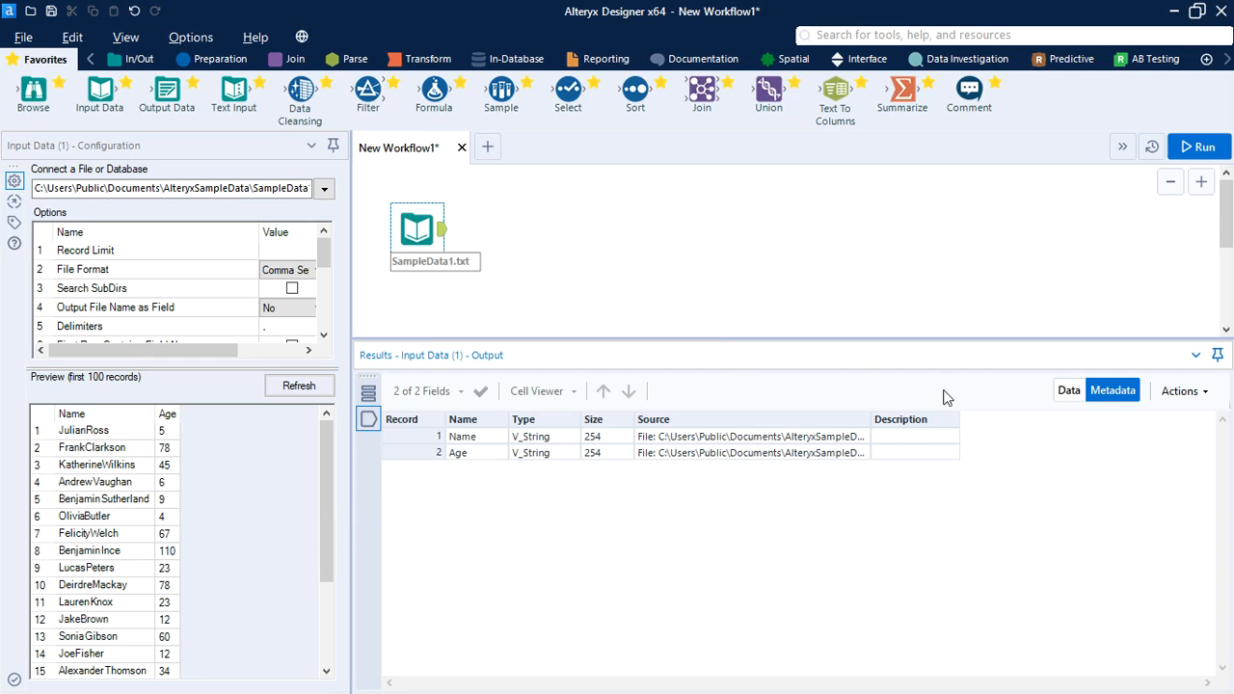
{"action": "left_click", "coordinate": [1069, 392]}
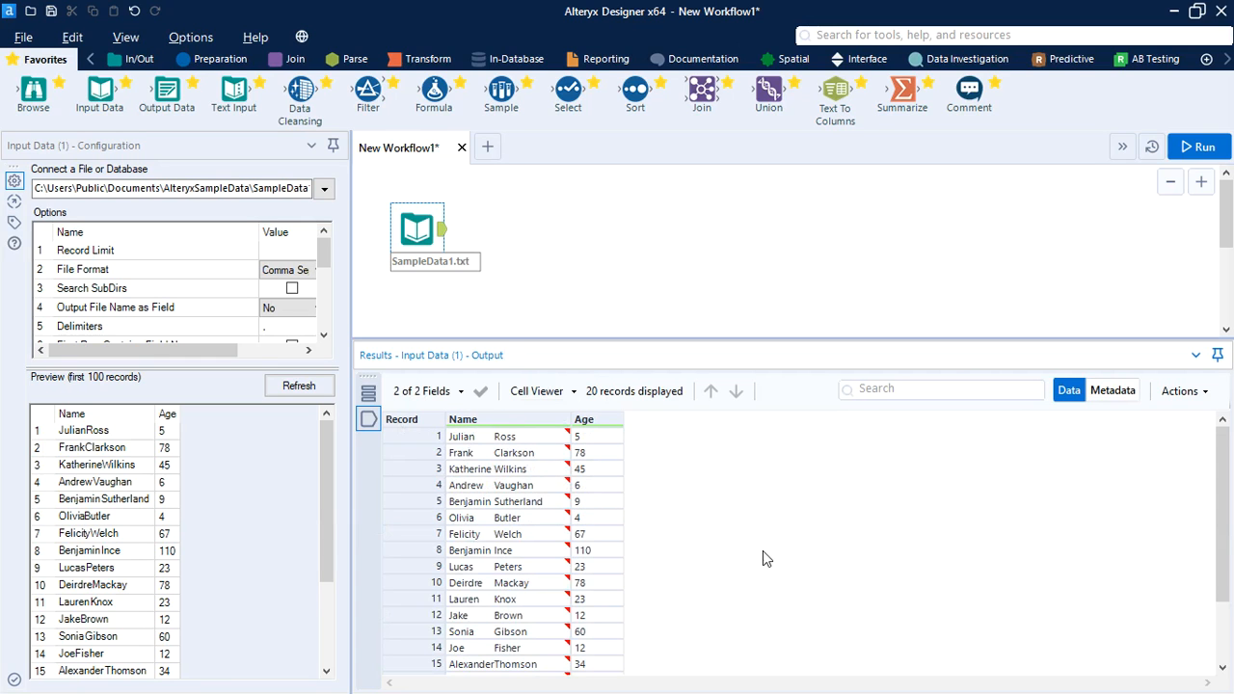
{"action": "scroll", "coordinate": [781, 579], "scroll_direction": "down", "scroll_amount": 2}
{"action": "scroll", "coordinate": [783, 578], "scroll_direction": "up", "scroll_amount": 2}
{"action": "scroll", "coordinate": [783, 576], "scroll_direction": "down", "scroll_amount": 2}
{"action": "scroll", "coordinate": [786, 576], "scroll_direction": "up", "scroll_amount": 2}
{"action": "left_click", "coordinate": [445, 234]}
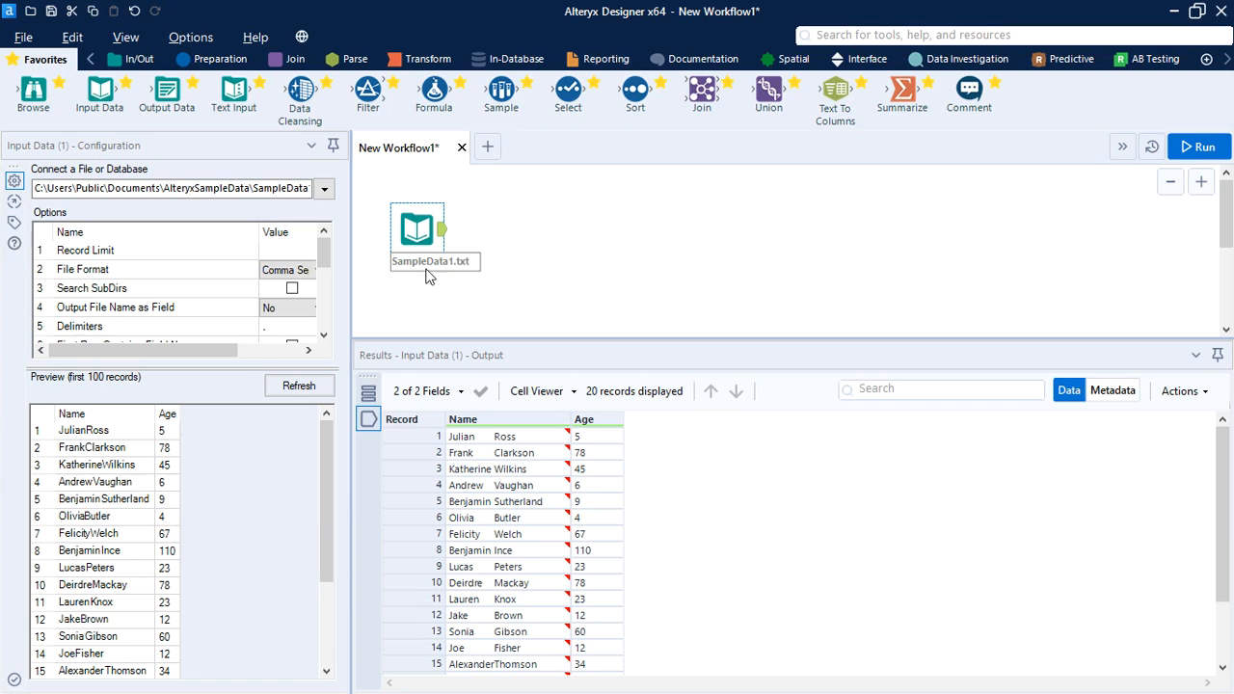
{"action": "left_click_drag", "start_coordinate": [246, 368], "coordinate": [247, 572]}
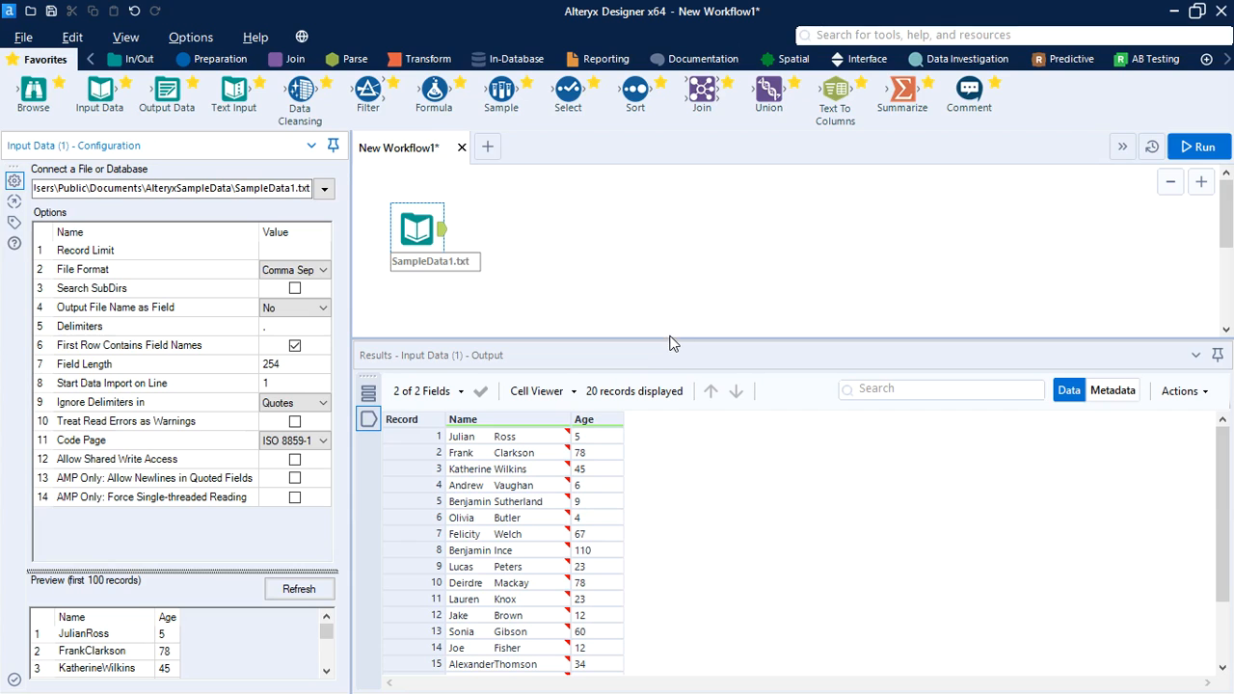
Add a Select tool to the canvas, connected to the output of the Input Data tool
{"action": "left_click_drag", "start_coordinate": [670, 337], "coordinate": [659, 424]}
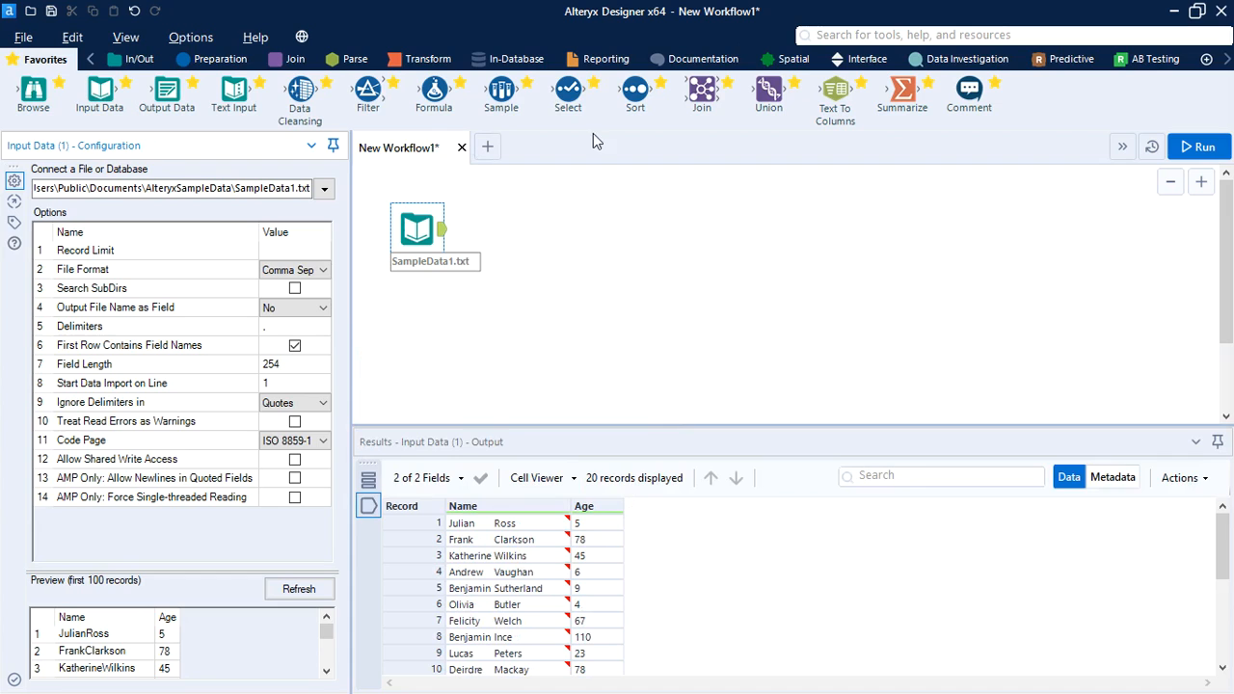
{"action": "left_click_drag", "start_coordinate": [572, 93], "coordinate": [530, 230]}
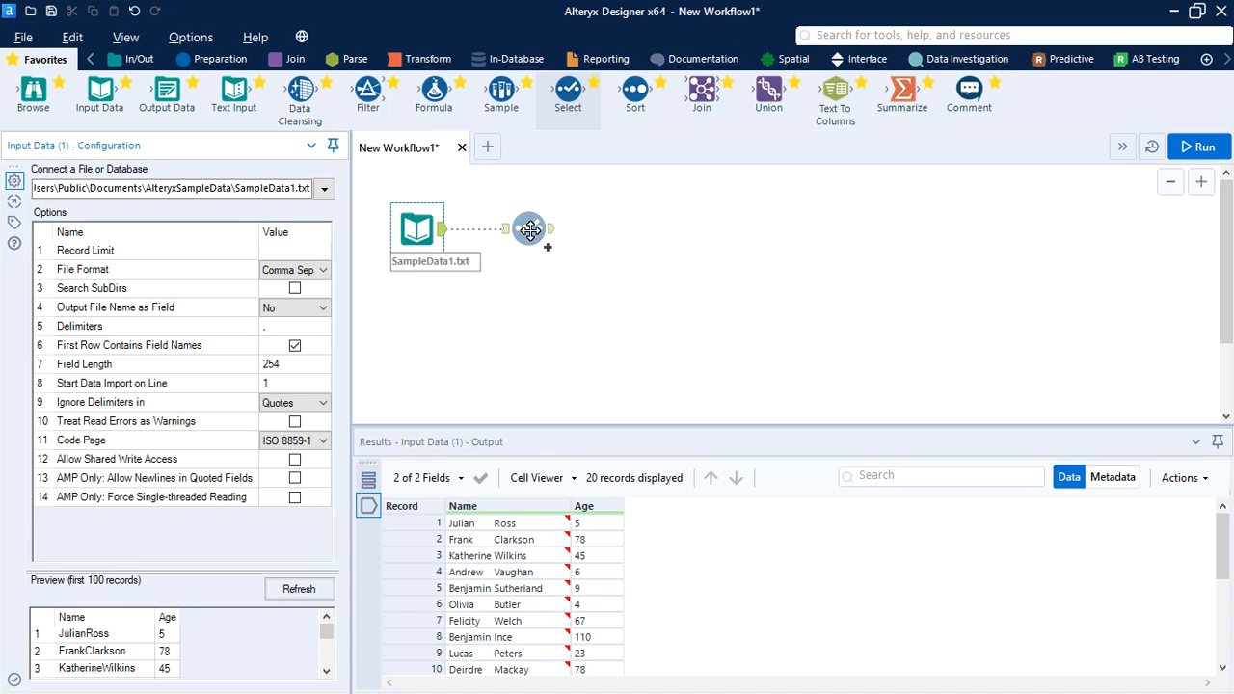
{"action": "left_click_drag", "start_coordinate": [529, 229], "coordinate": [530, 232]}
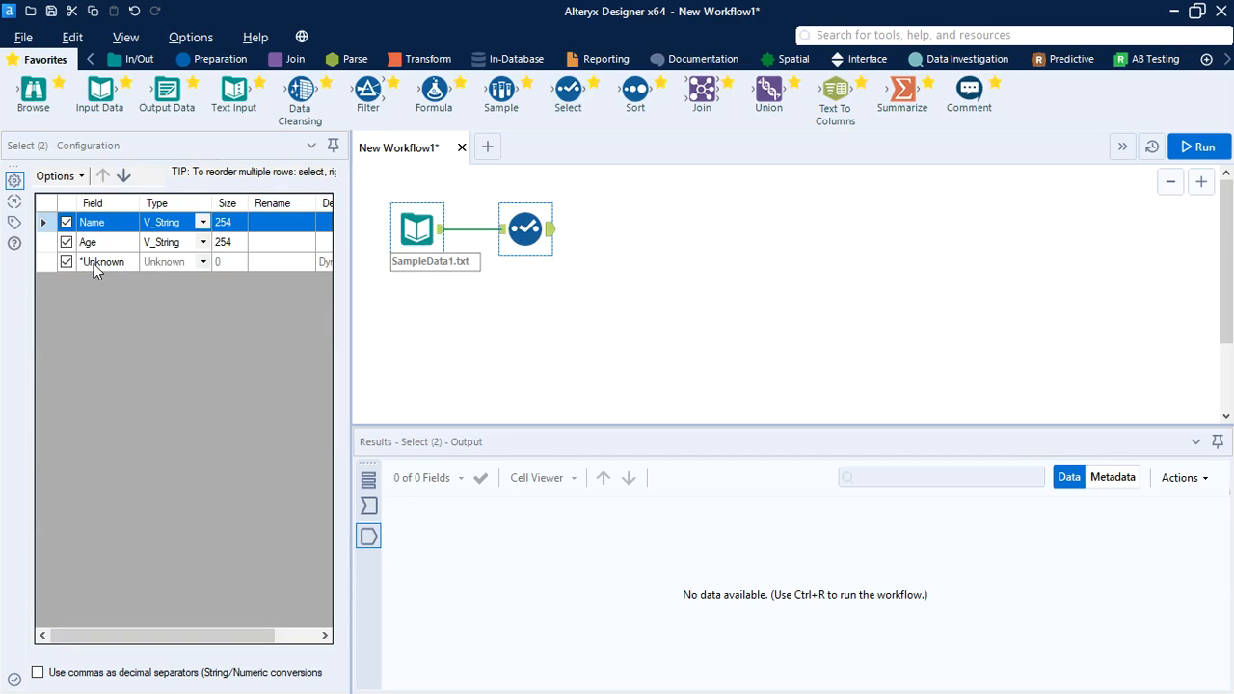
Change the Age field's type to Int32 in the Select tool and run the workflow
{"action": "left_click", "coordinate": [204, 245]}
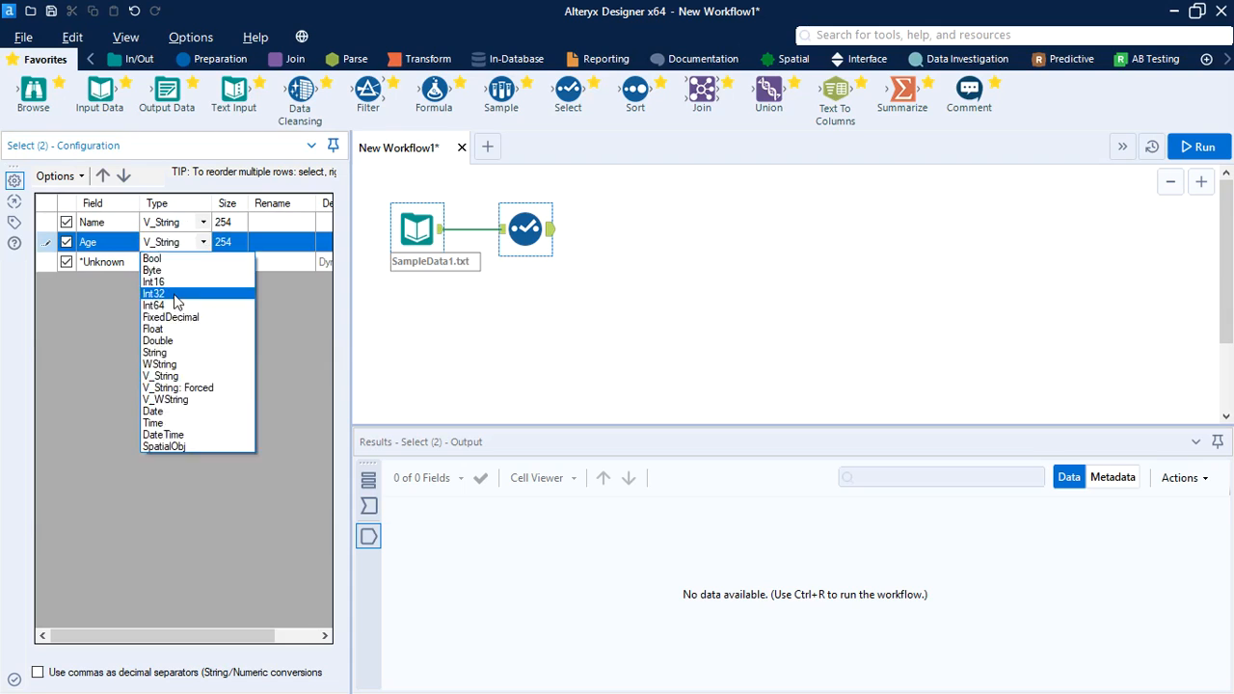
{"action": "left_click", "coordinate": [176, 295]}
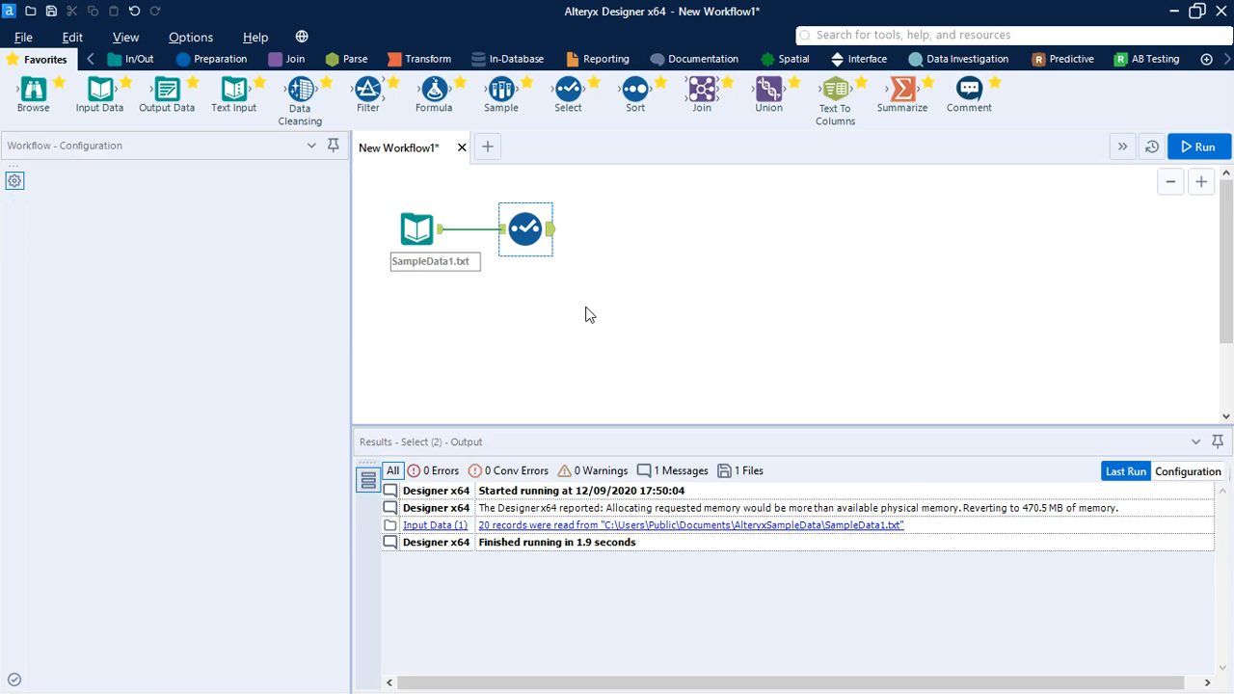
{"action": "left_click", "coordinate": [999, 229]}
{"action": "left_click", "coordinate": [1205, 149]}
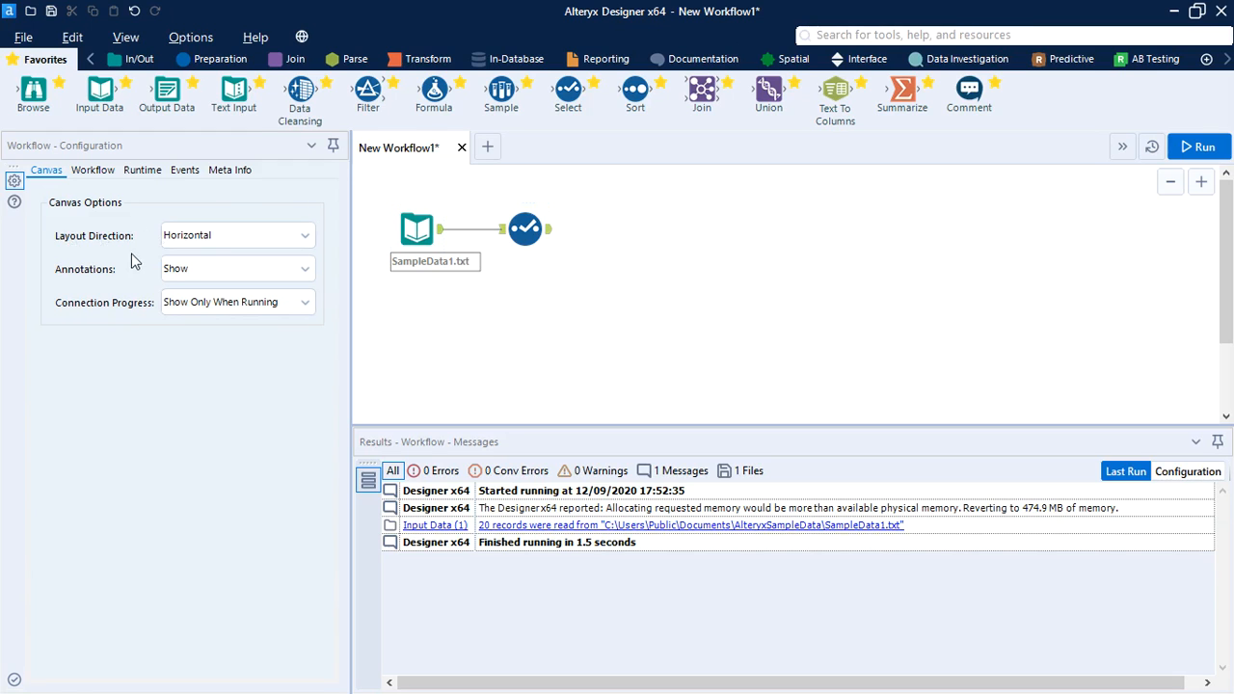
Try the Vertical layout direction for the canvas and return it to Horizontal
{"action": "left_click", "coordinate": [302, 243]}
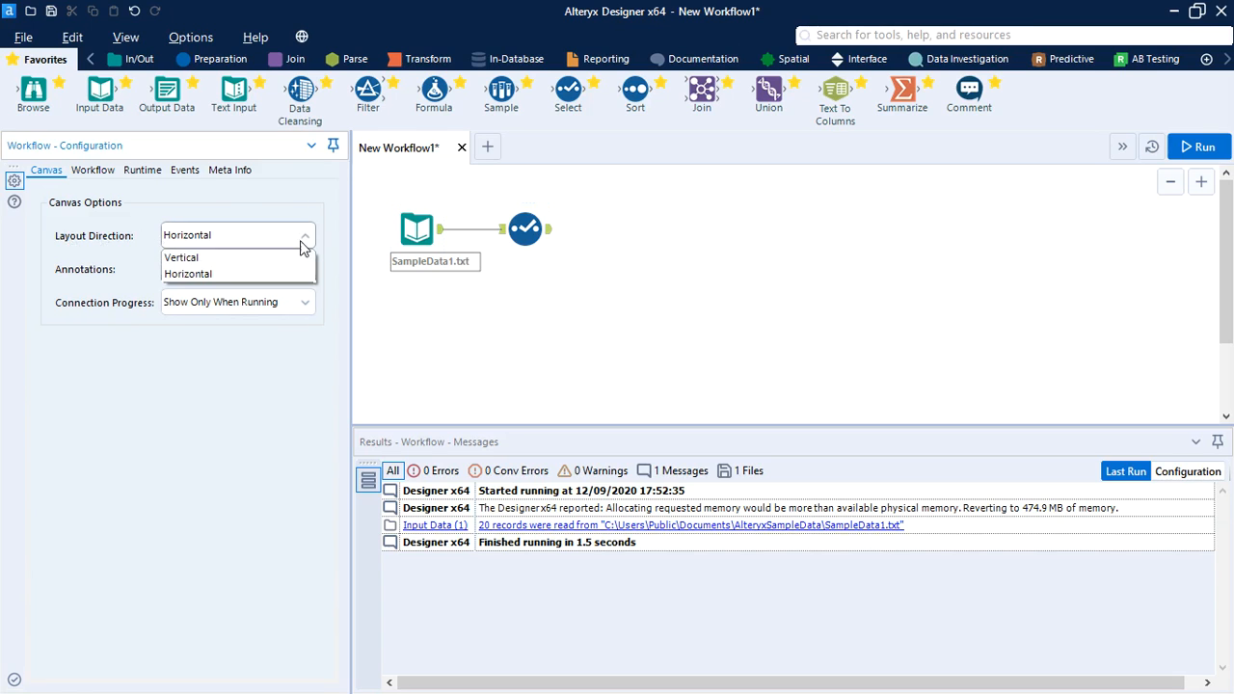
{"action": "left_click", "coordinate": [289, 258]}
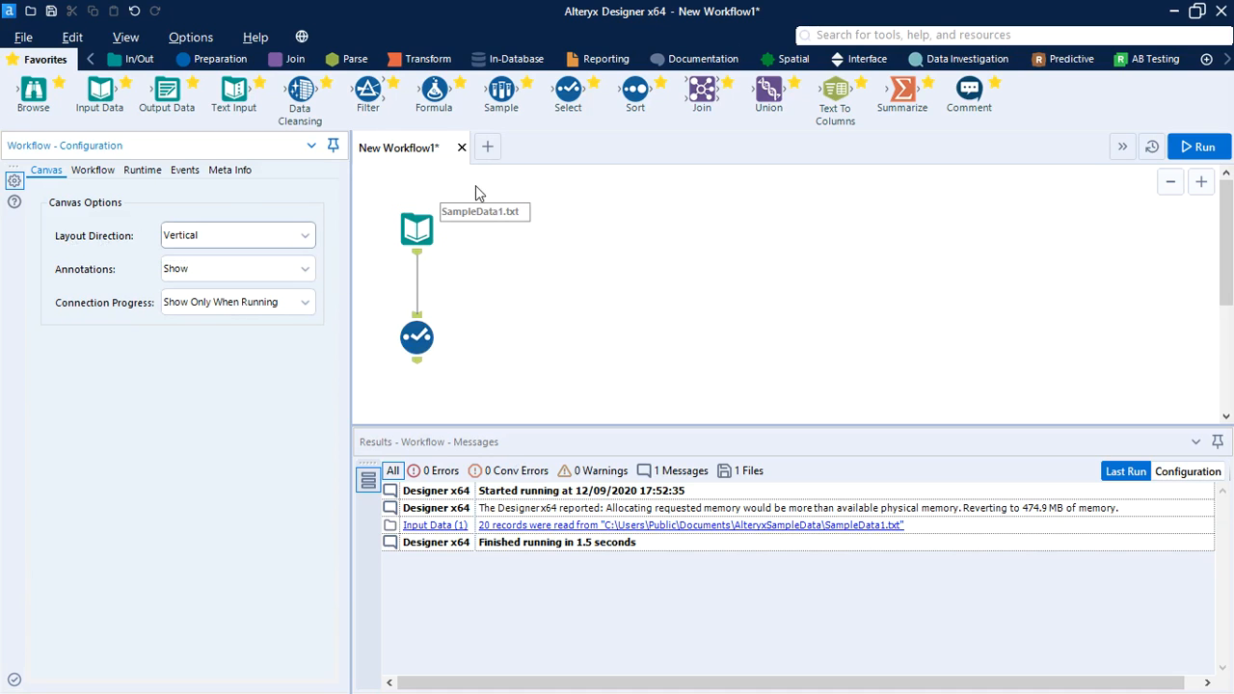
{"action": "left_click", "coordinate": [303, 243]}
{"action": "left_click", "coordinate": [296, 273]}
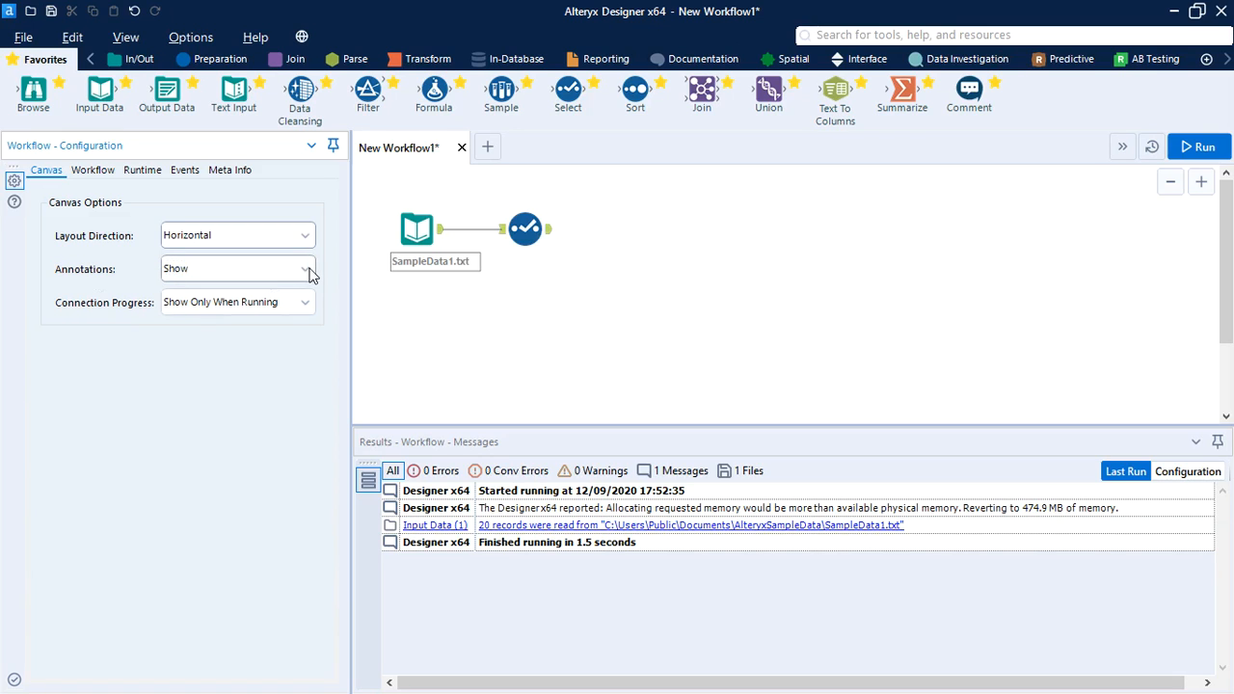
Set the canvas annotations to Show w/ Tool Names and the connection progress to Show Only When Running
{"action": "left_click", "coordinate": [309, 275]}
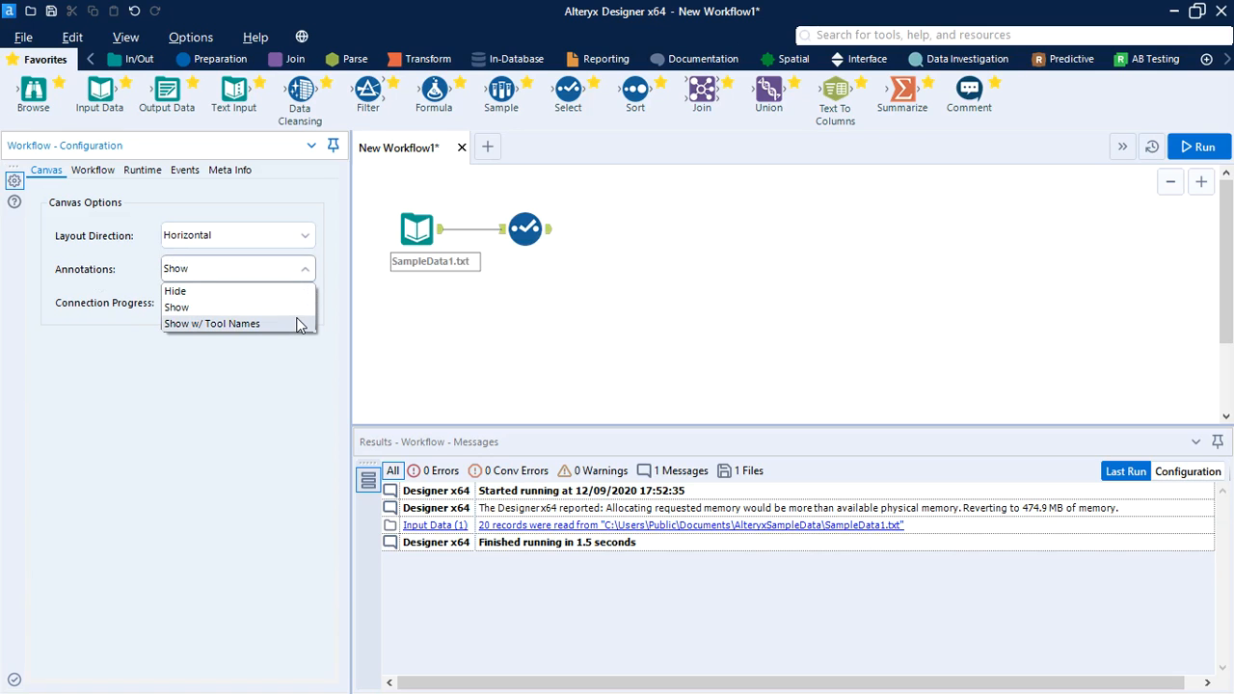
{"action": "left_click", "coordinate": [299, 325]}
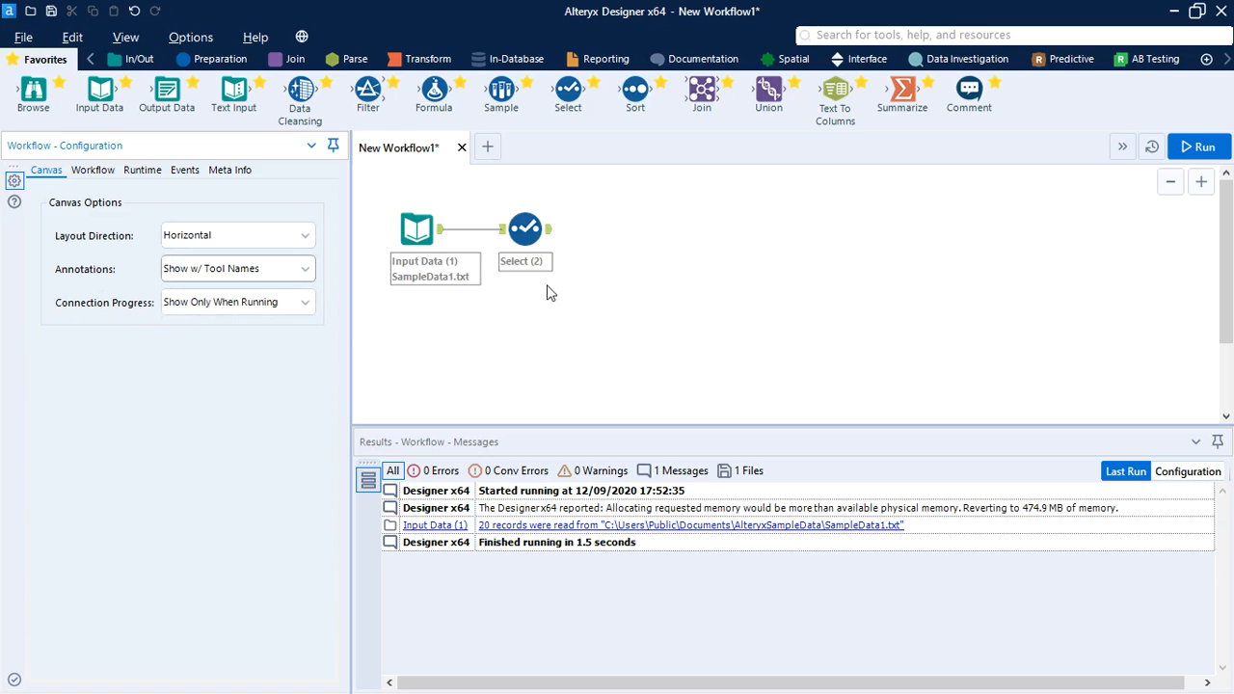
{"action": "left_click", "coordinate": [306, 304]}
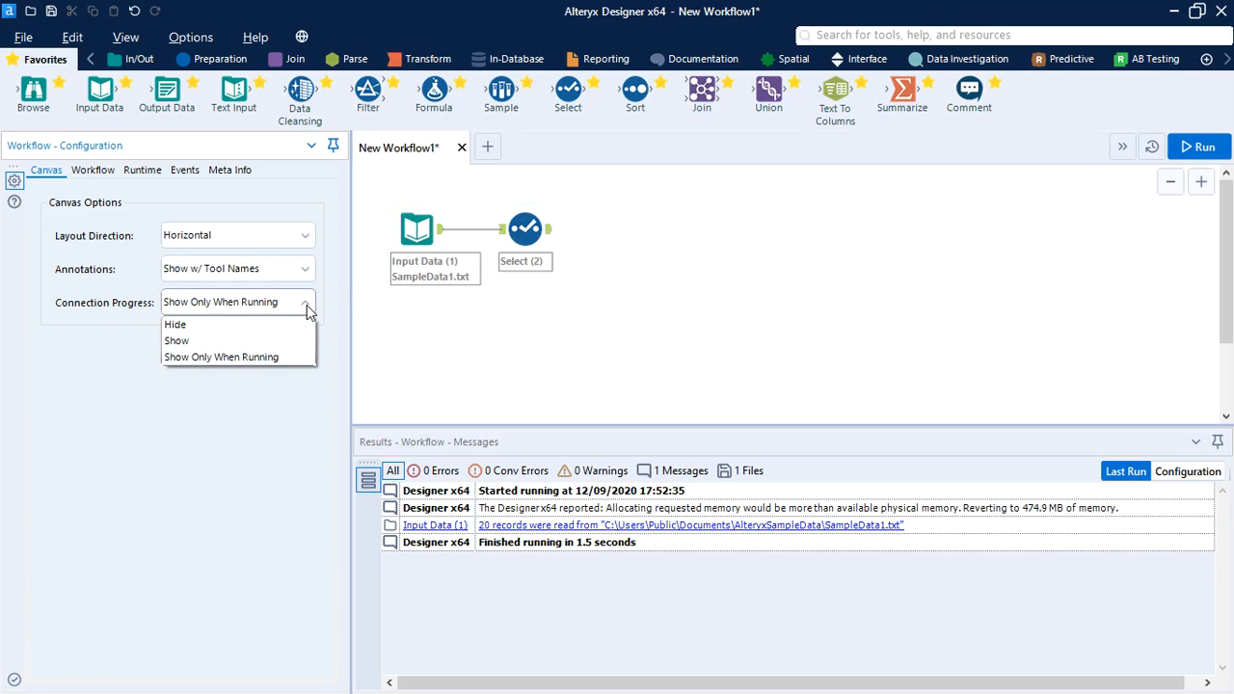
{"action": "left_click", "coordinate": [300, 358]}
{"action": "left_click", "coordinate": [540, 346]}
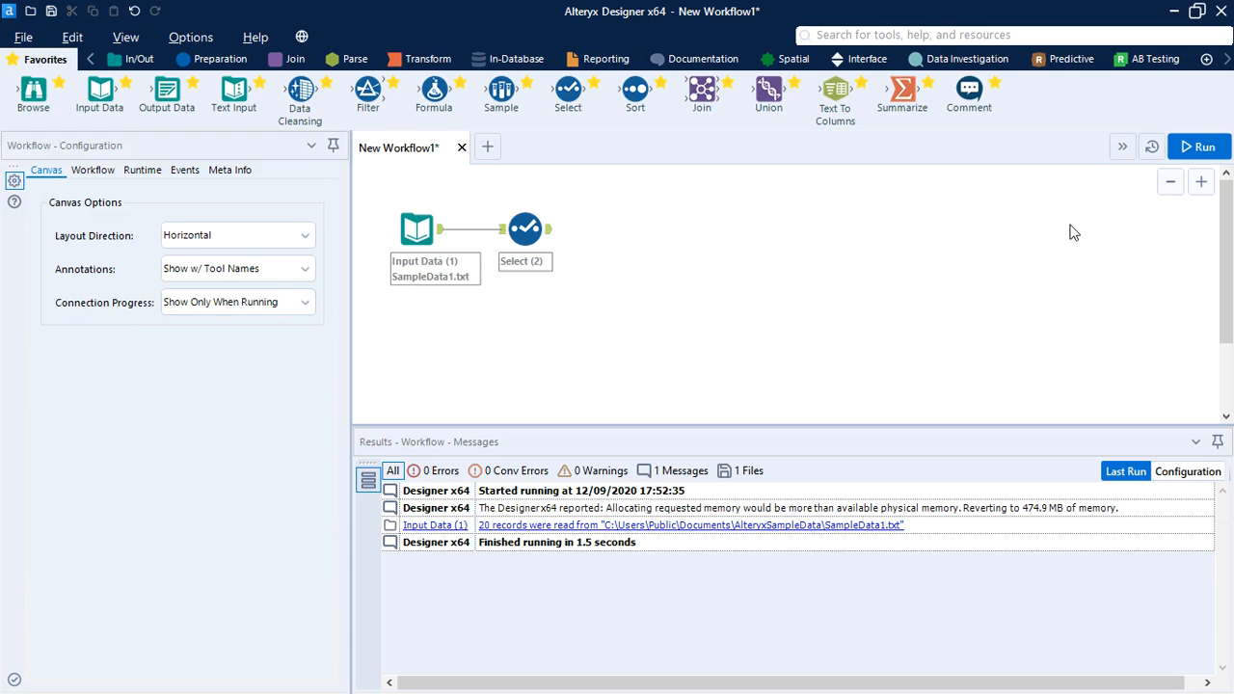
Rerun the workflow and view the Input Data tool's output and the Select tool's output and input records
{"action": "left_click", "coordinate": [1201, 148]}
{"action": "left_click_drag", "start_coordinate": [422, 226], "coordinate": [421, 225]}
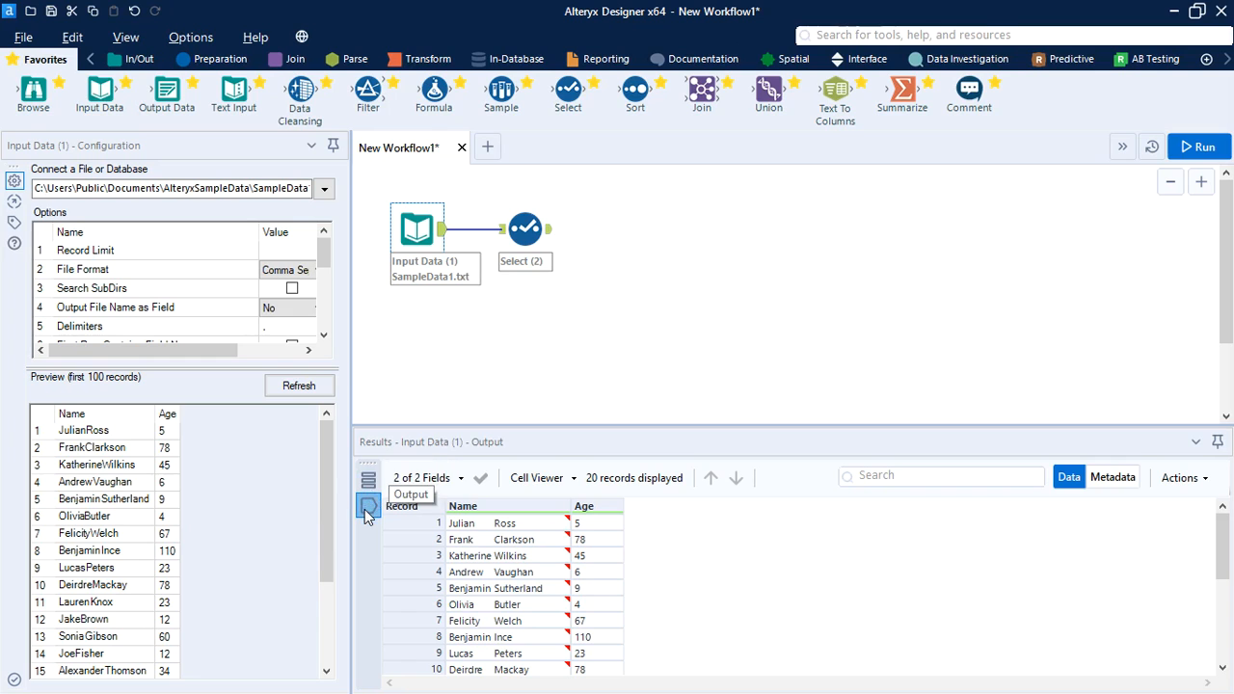
{"action": "left_click", "coordinate": [532, 226]}
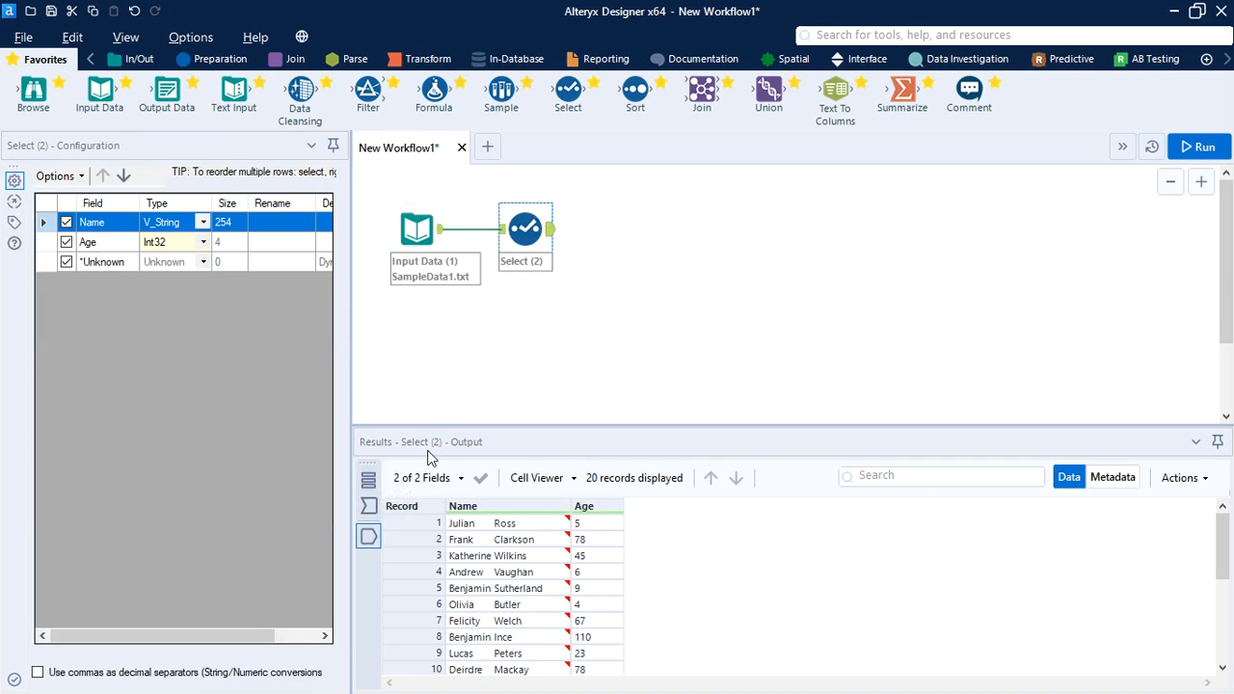
{"action": "left_click", "coordinate": [370, 512]}
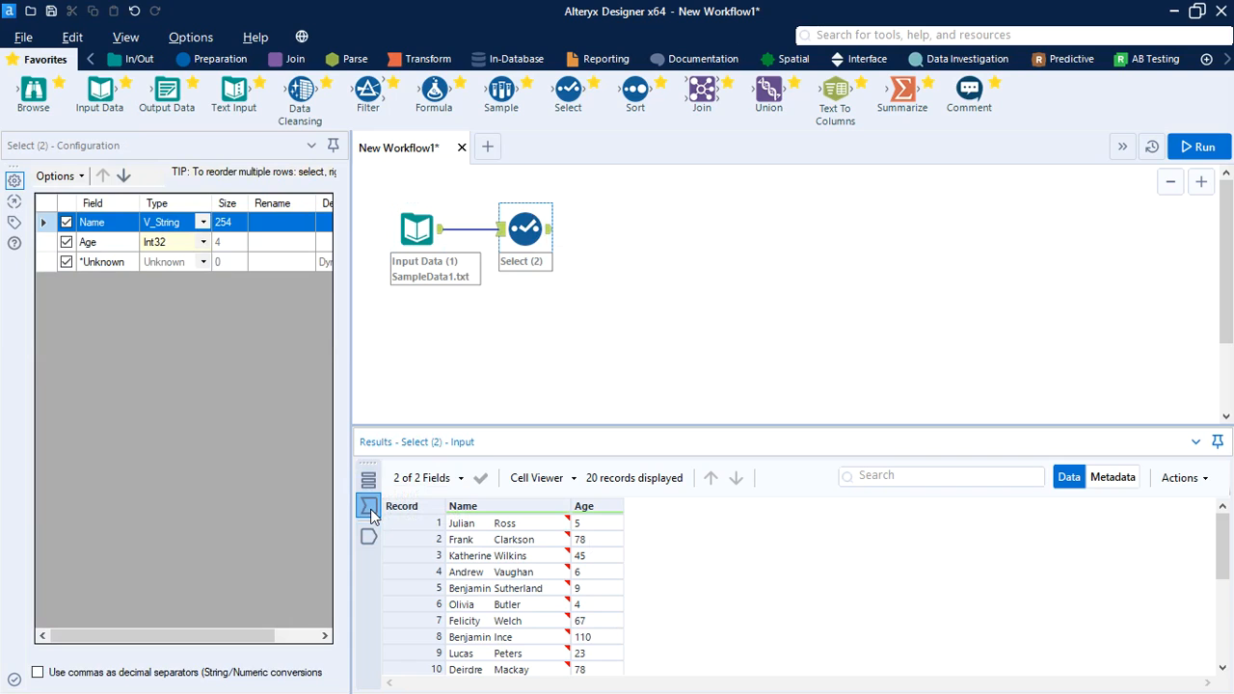
Compare the metadata of the Select tool's input and output, and review its output records through to the last one
{"action": "left_click", "coordinate": [1112, 478]}
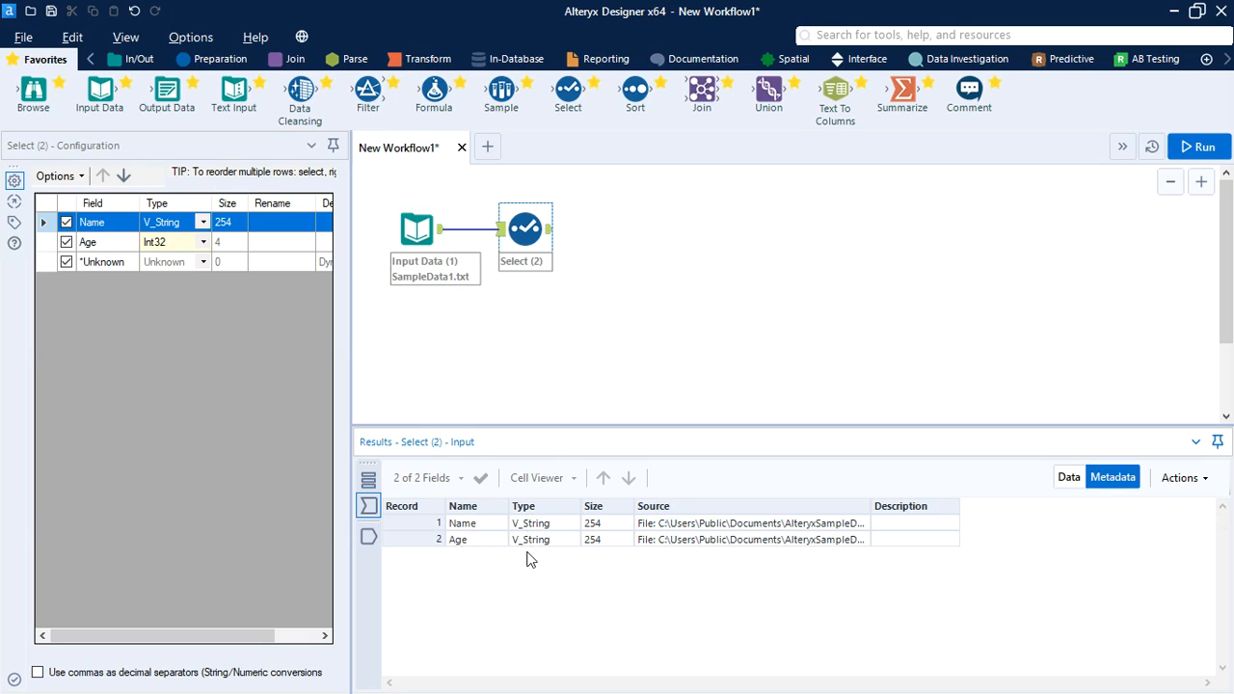
{"action": "left_click", "coordinate": [375, 539]}
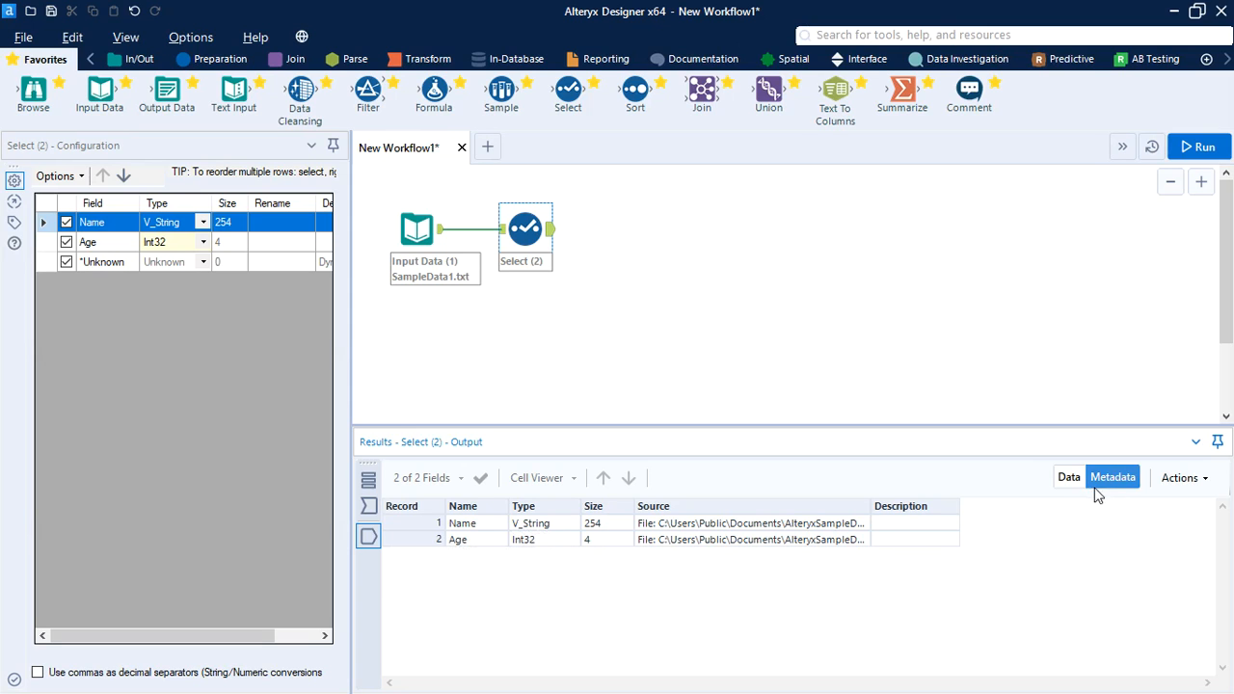
{"action": "left_click", "coordinate": [1070, 478]}
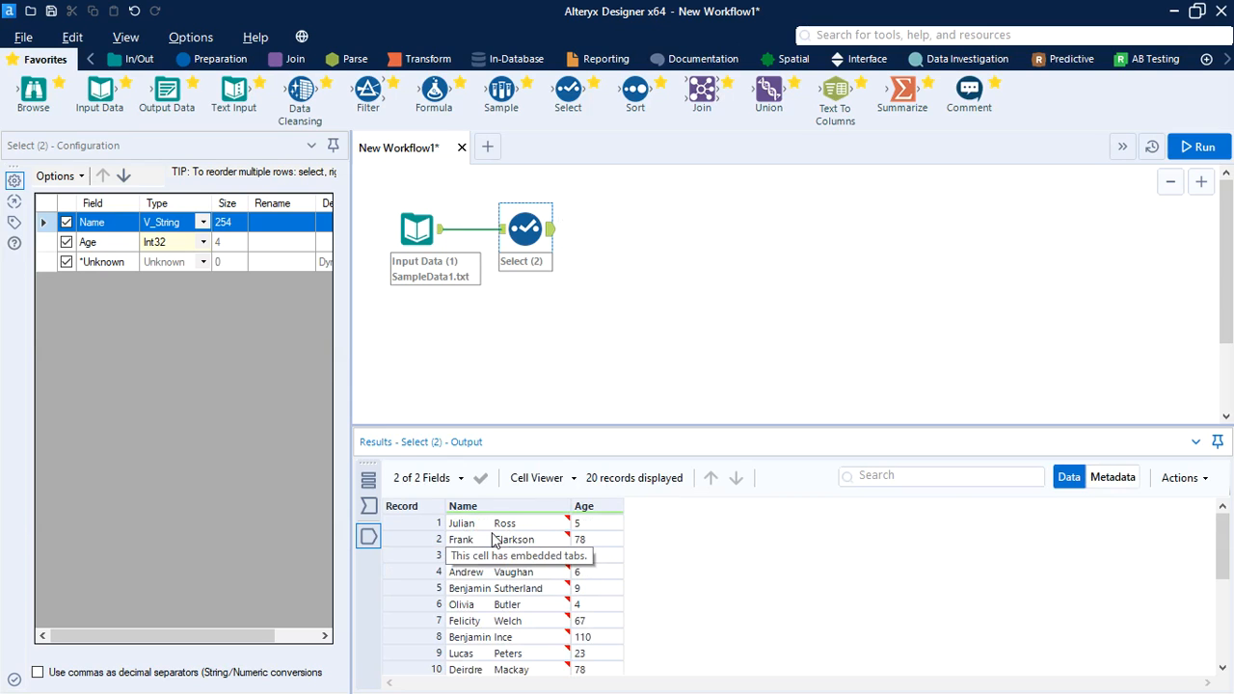
{"action": "scroll", "coordinate": [747, 606], "scroll_direction": "down", "scroll_amount": 1}
{"action": "scroll", "coordinate": [747, 606], "scroll_direction": "down", "scroll_amount": 3}
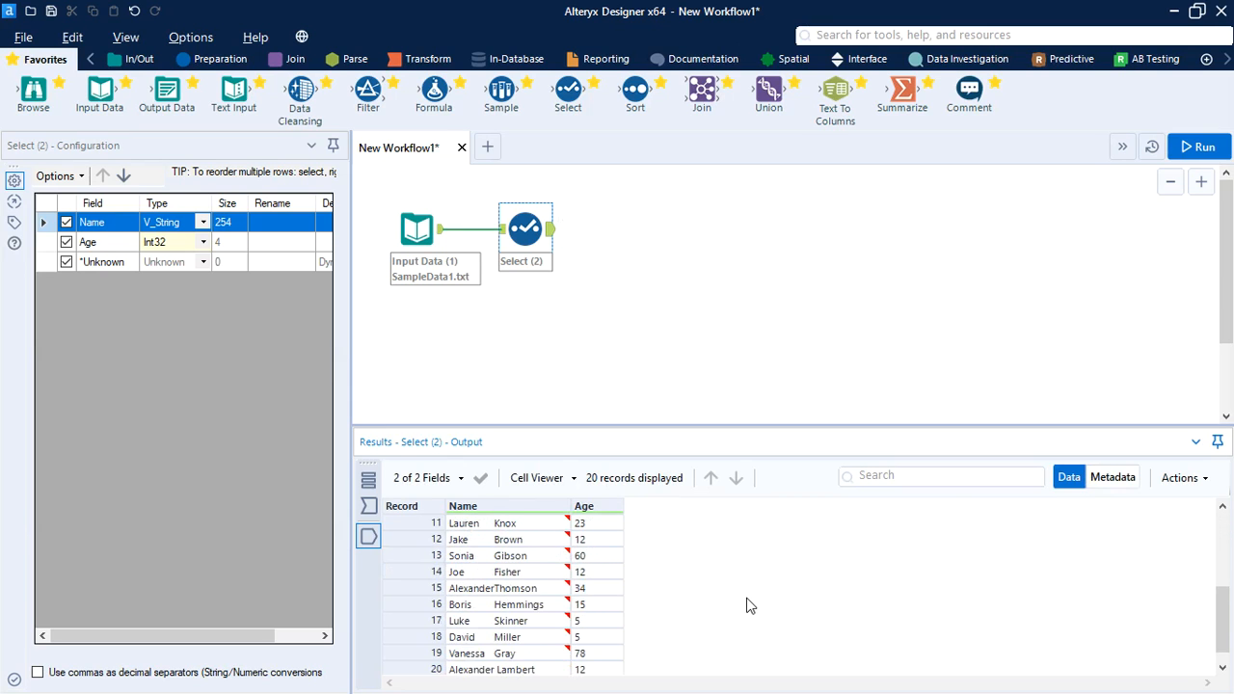
{"action": "scroll", "coordinate": [747, 606], "scroll_direction": "up", "scroll_amount": 4}
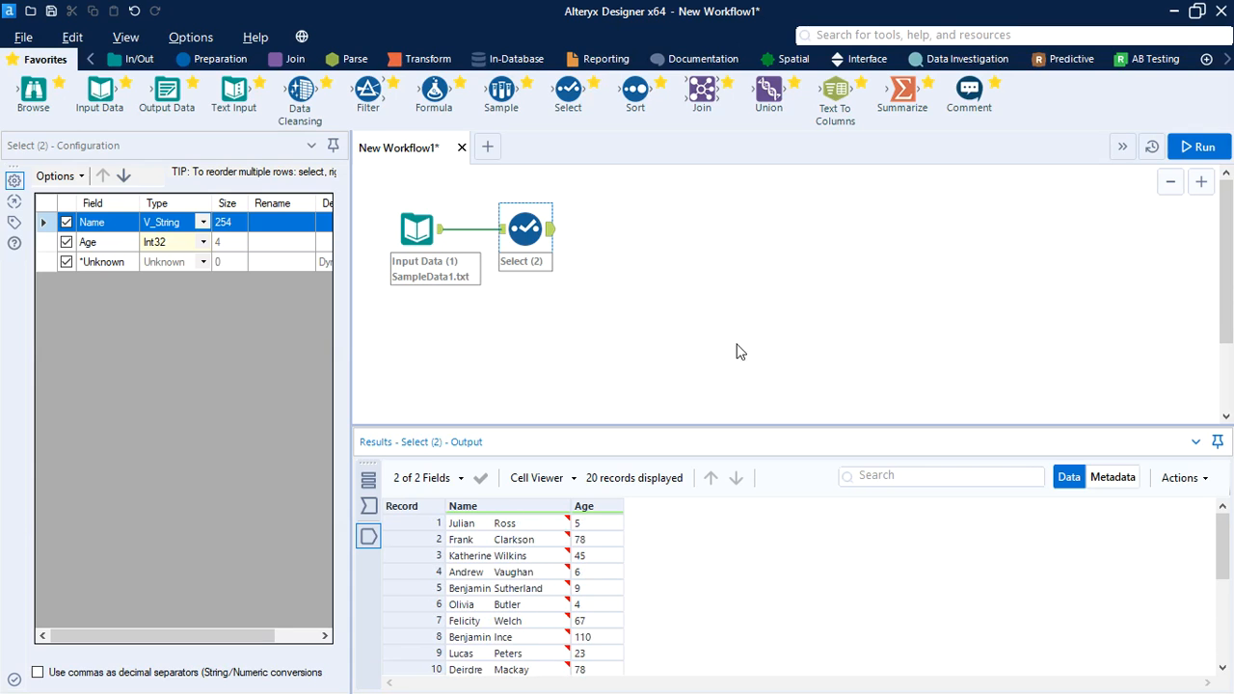
Add a Sort tool to the canvas, connected to the Select tool's output
{"action": "left_click", "coordinate": [694, 318]}
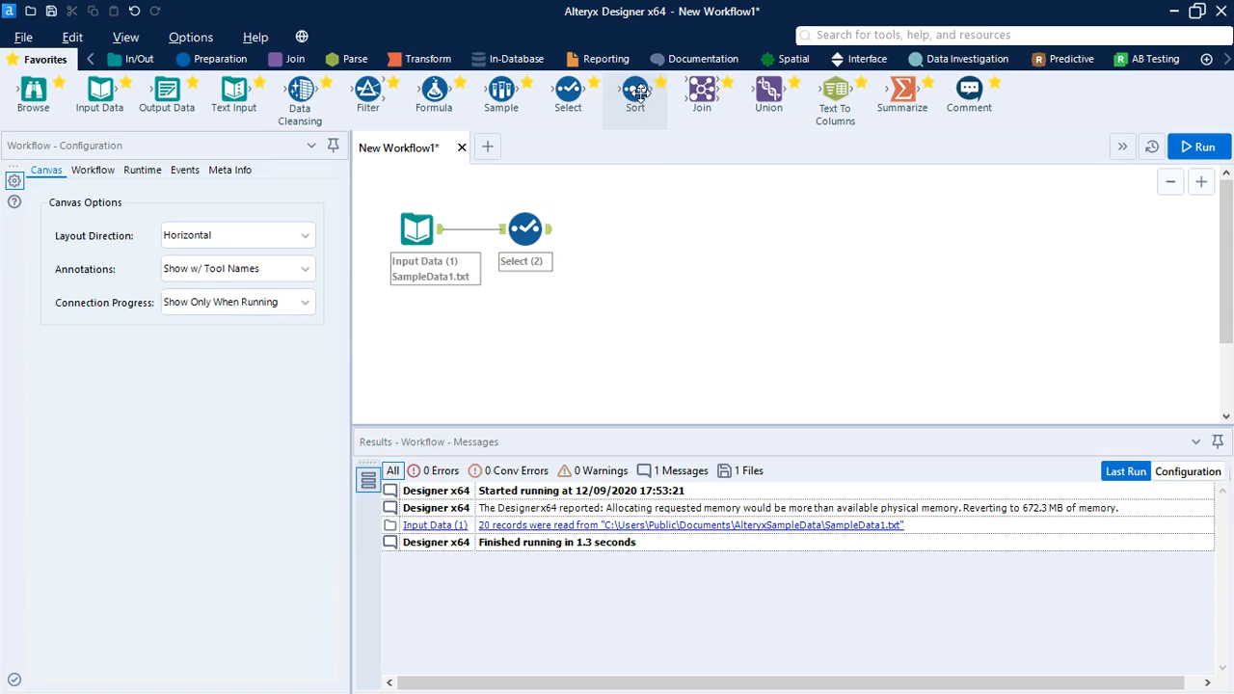
{"action": "left_click_drag", "start_coordinate": [640, 93], "coordinate": [614, 232]}
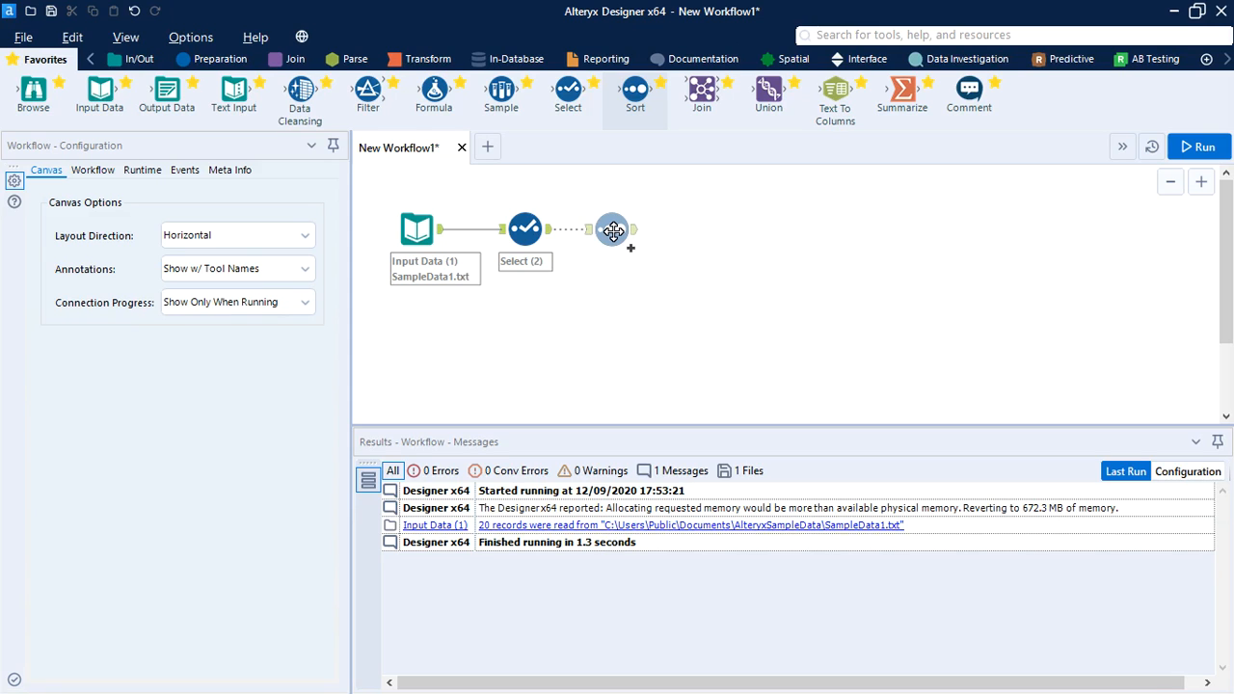
{"action": "left_click_drag", "start_coordinate": [613, 232], "coordinate": [613, 229]}
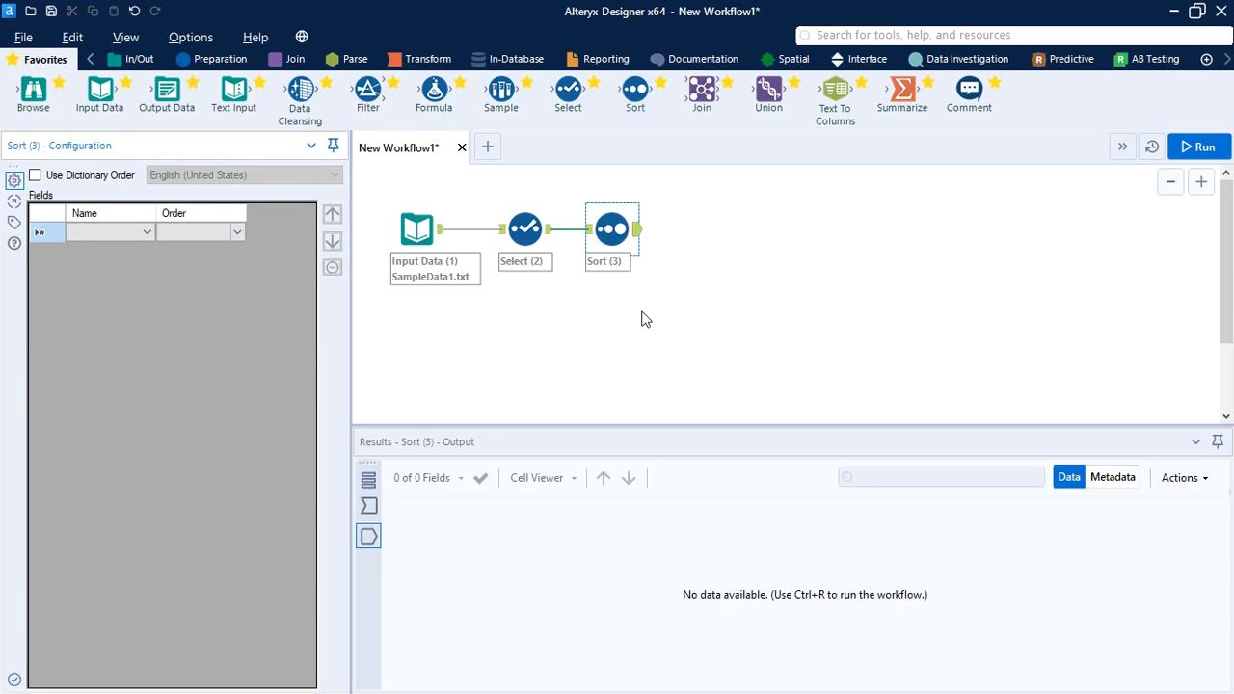
Configure the Sort tool to order the records by Age in Descending order and run the workflow
{"action": "left_click", "coordinate": [145, 234]}
{"action": "left_click", "coordinate": [146, 233]}
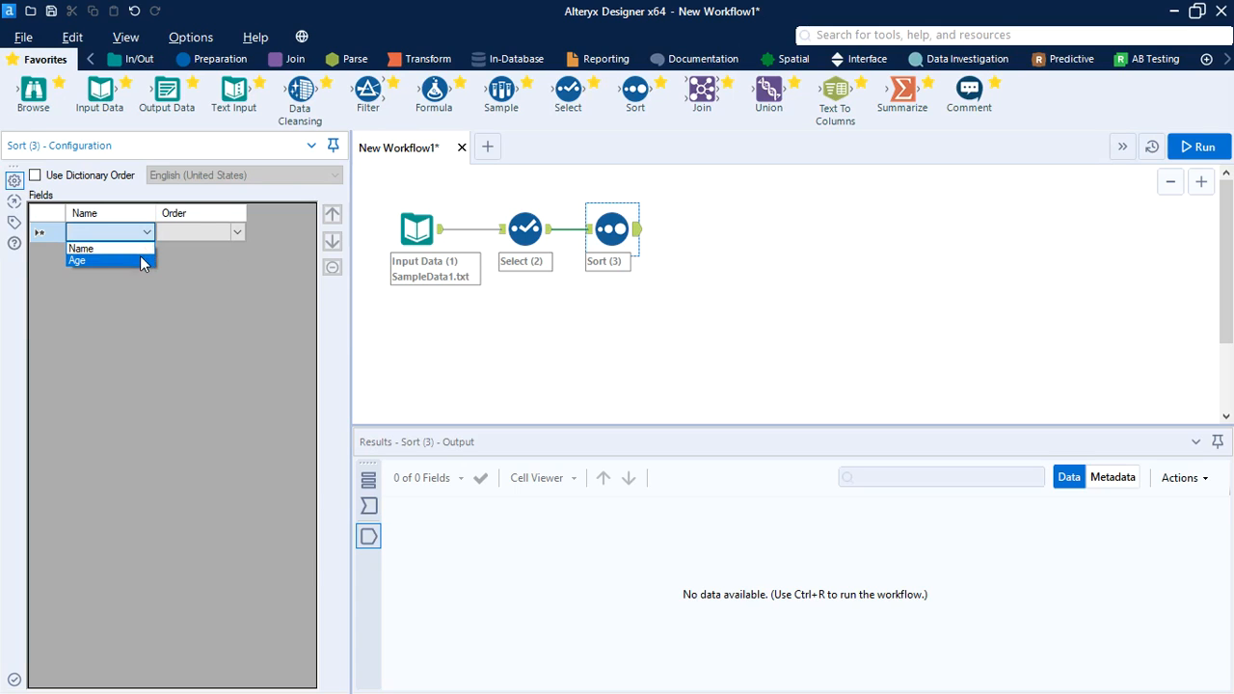
{"action": "left_click", "coordinate": [141, 259]}
{"action": "left_click", "coordinate": [244, 233]}
{"action": "left_click", "coordinate": [244, 233]}
{"action": "left_click", "coordinate": [232, 259]}
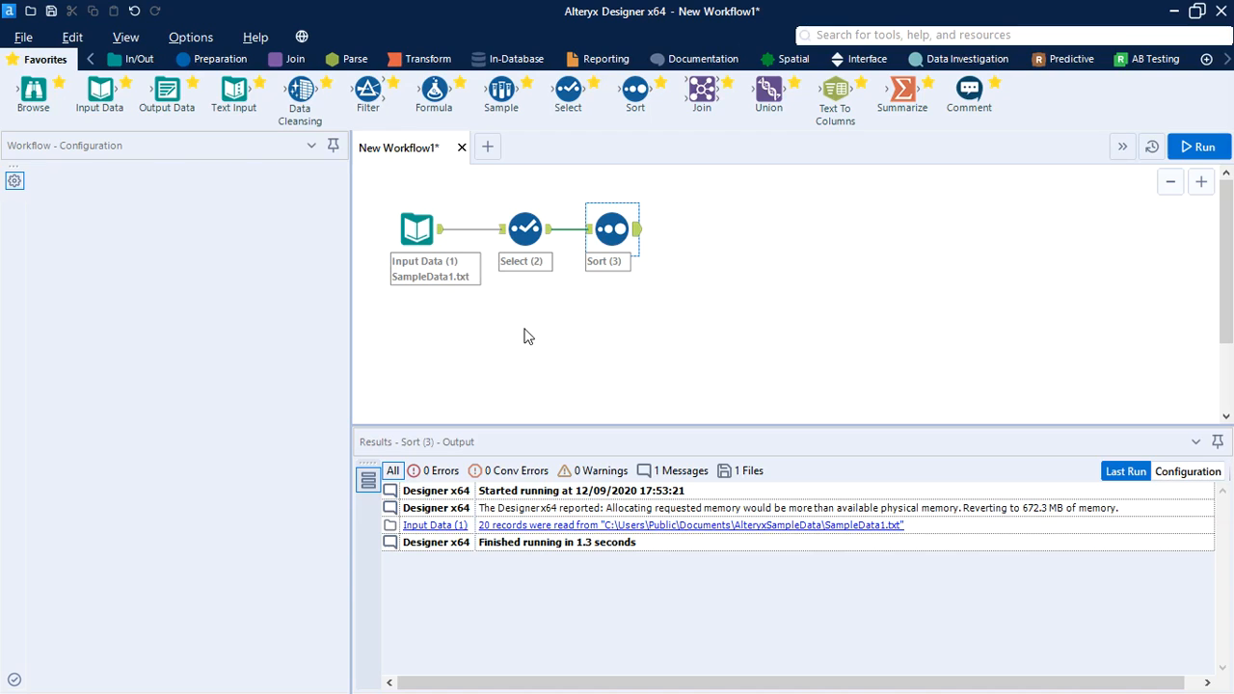
{"action": "left_click", "coordinate": [524, 336]}
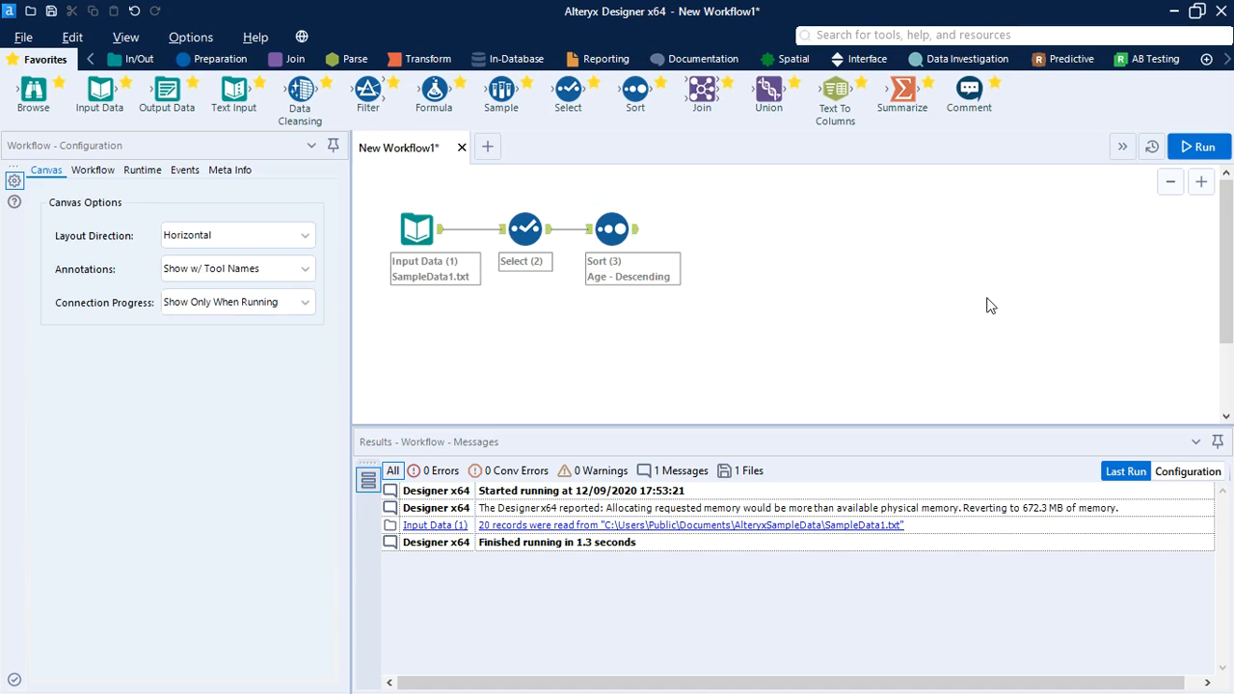
{"action": "left_click", "coordinate": [1200, 147]}
Compare the Sort tool's input and output records with each other and with the Select tool's records
{"action": "left_click", "coordinate": [611, 232]}
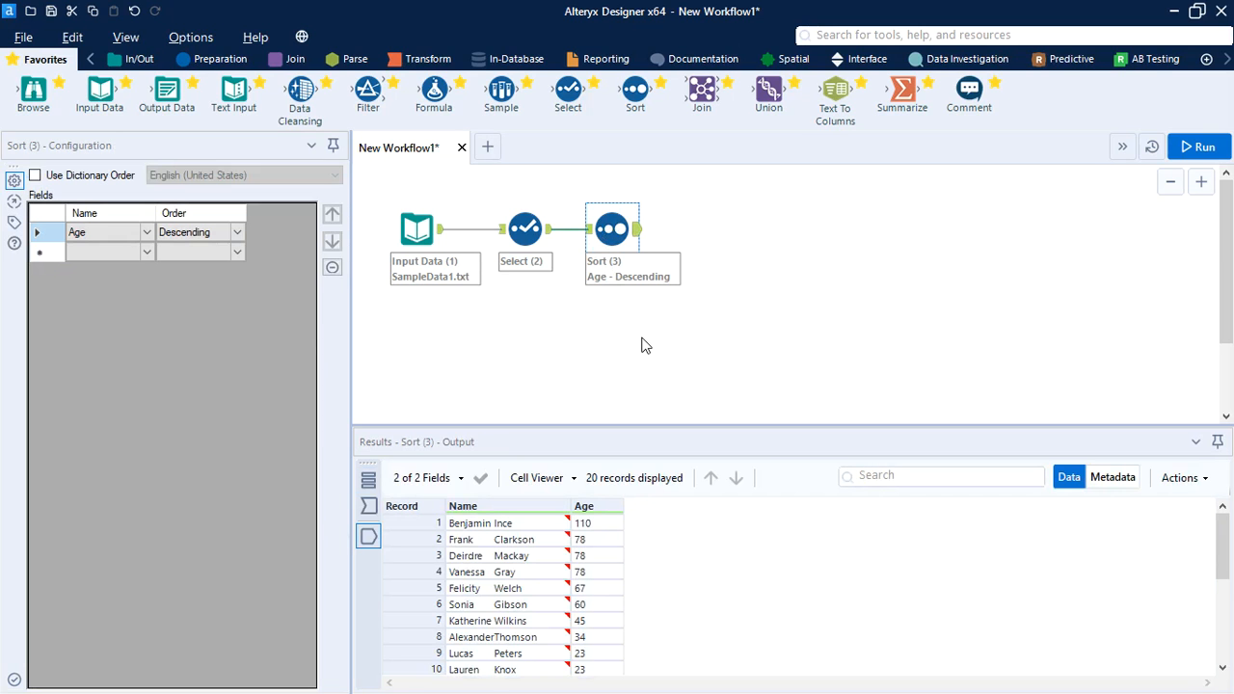
{"action": "left_click", "coordinate": [372, 508]}
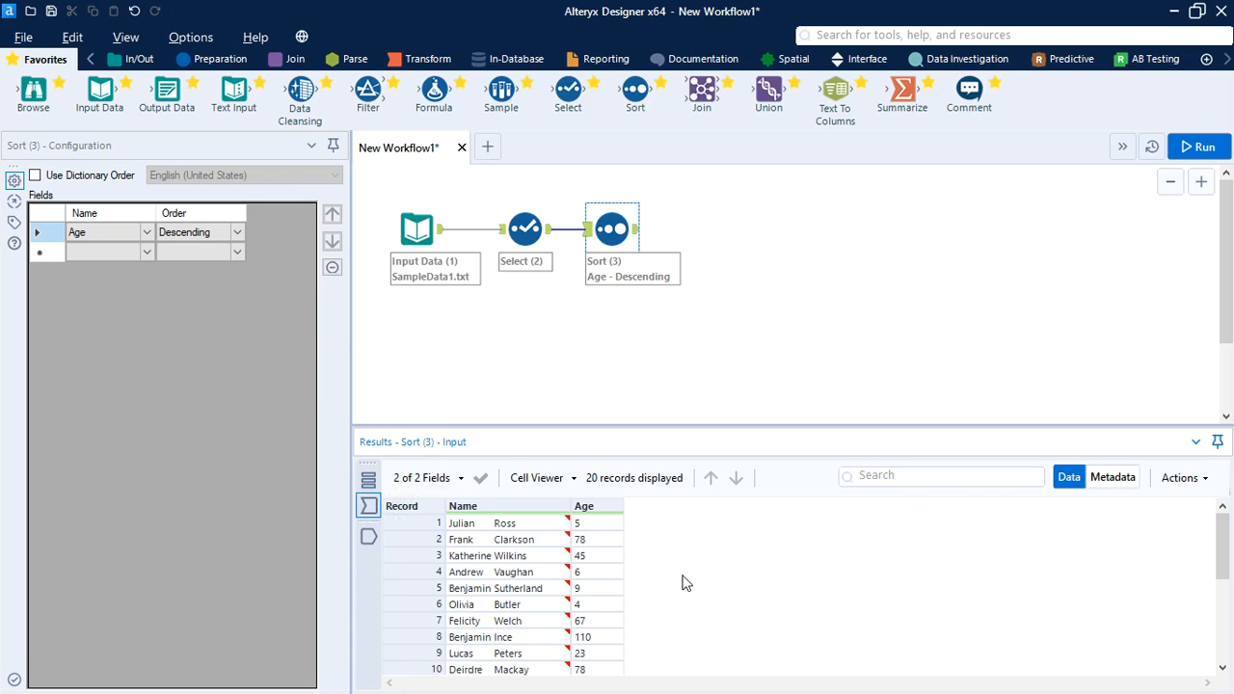
{"action": "left_click", "coordinate": [529, 232]}
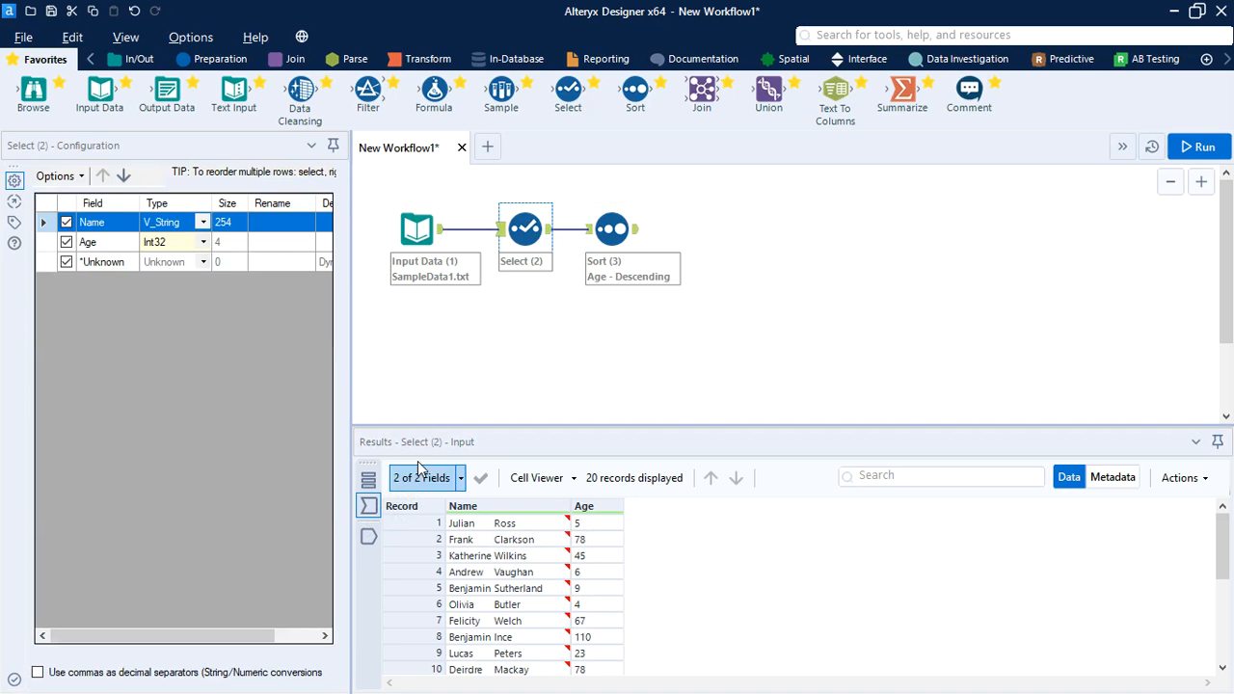
{"action": "left_click", "coordinate": [369, 542]}
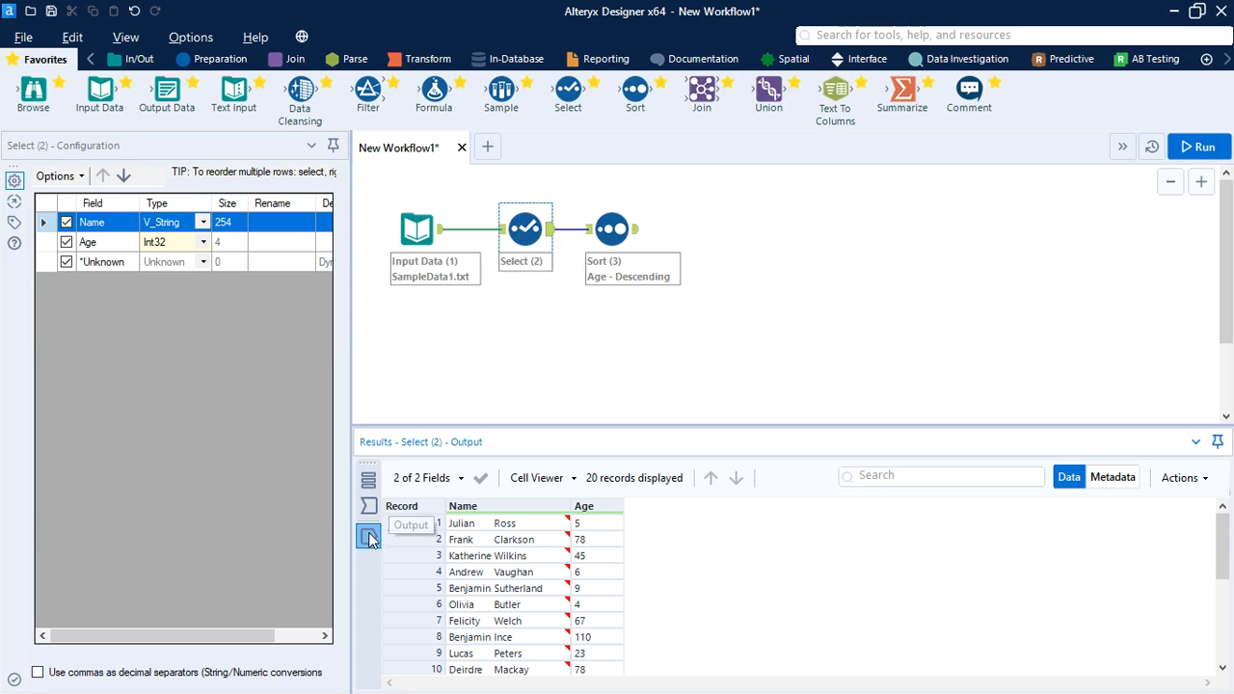
{"action": "mouse_move", "coordinate": [508, 542]}
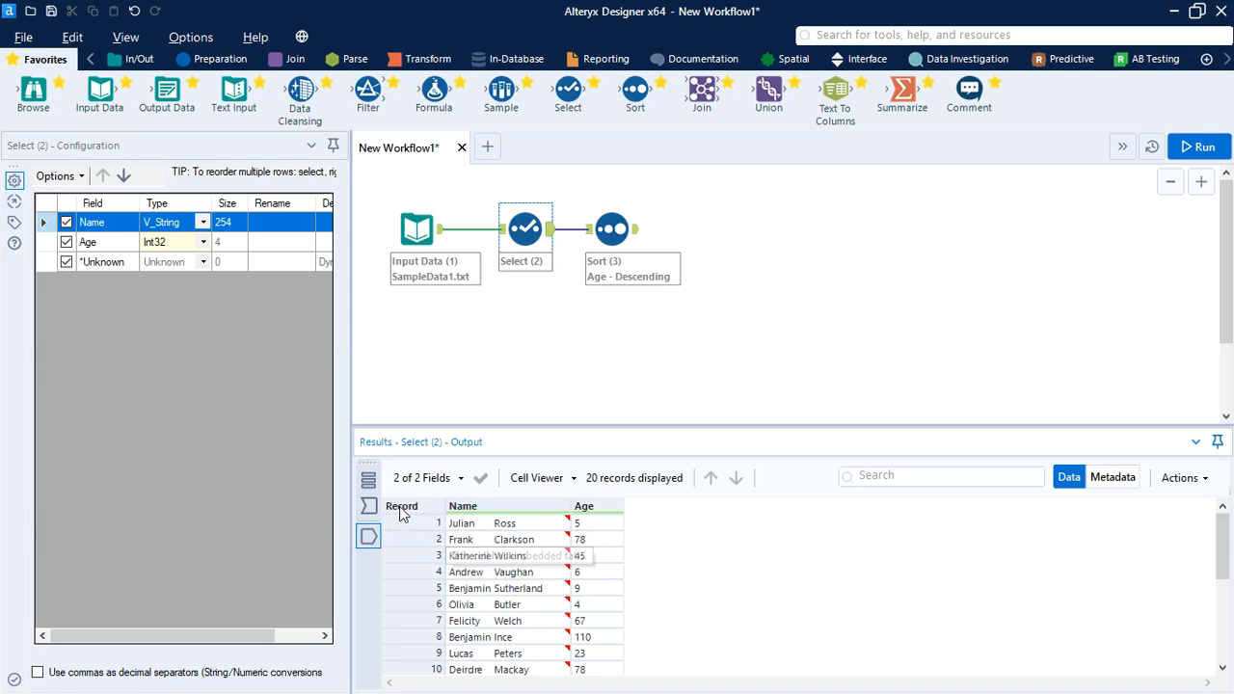
{"action": "left_click", "coordinate": [609, 229]}
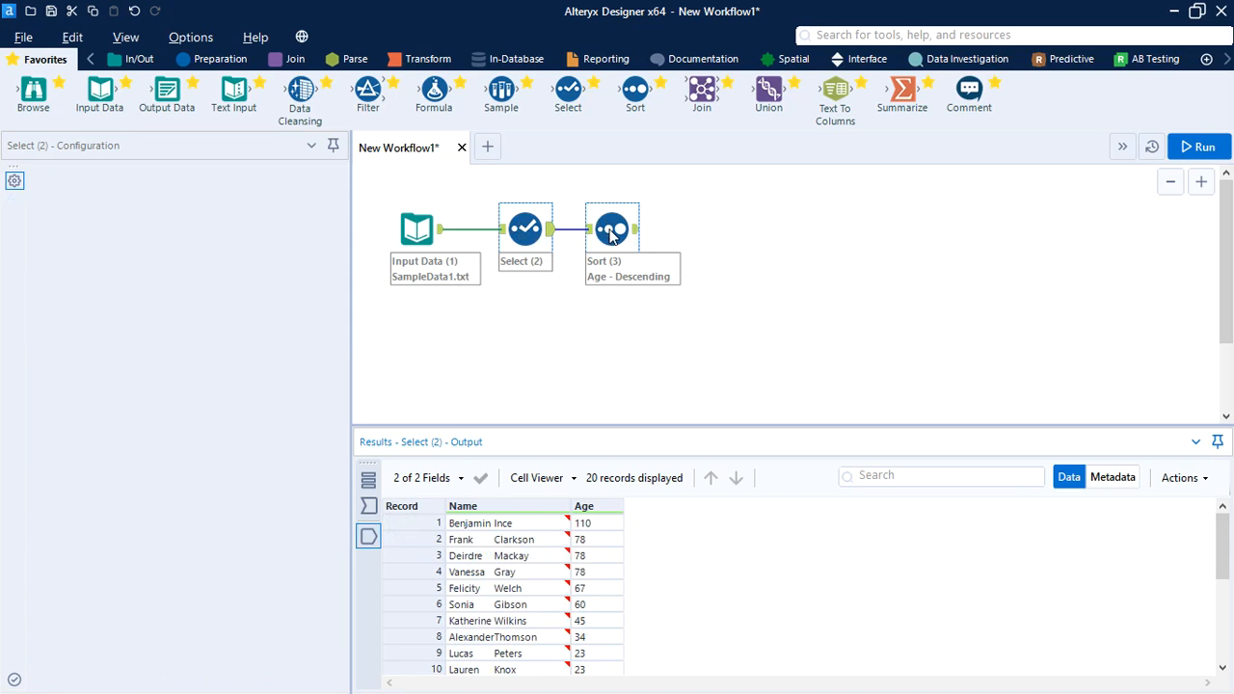
{"action": "left_click", "coordinate": [369, 506]}
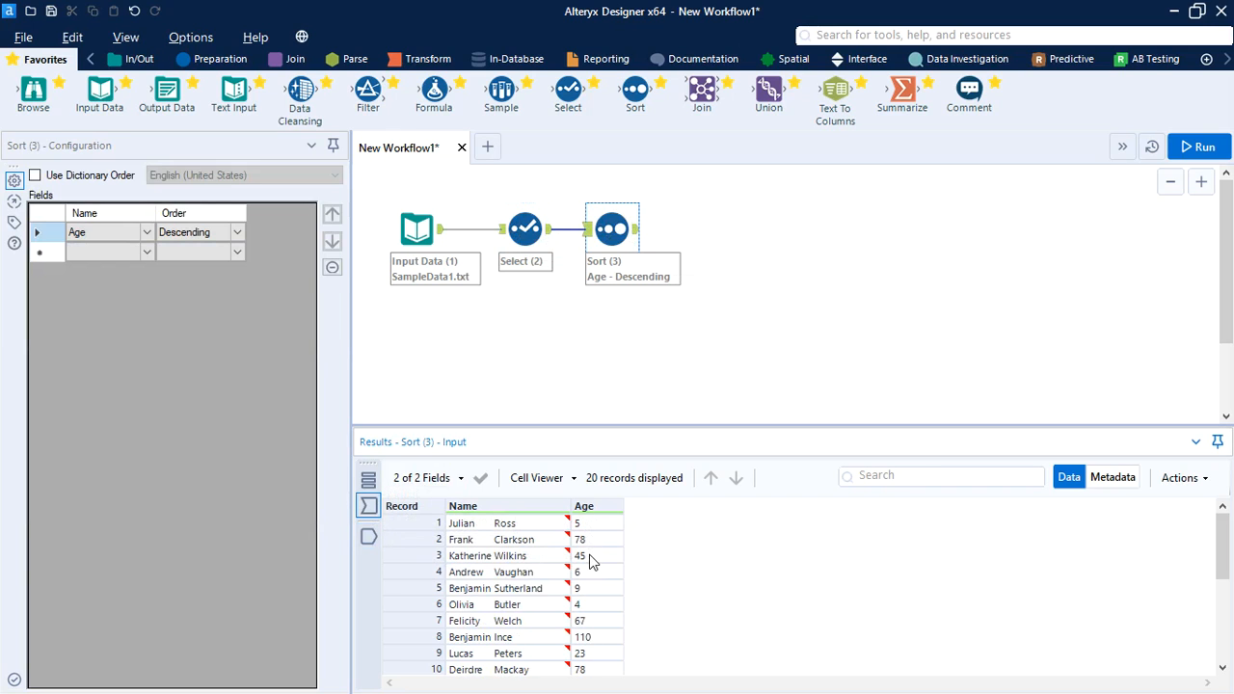
{"action": "left_click", "coordinate": [370, 538]}
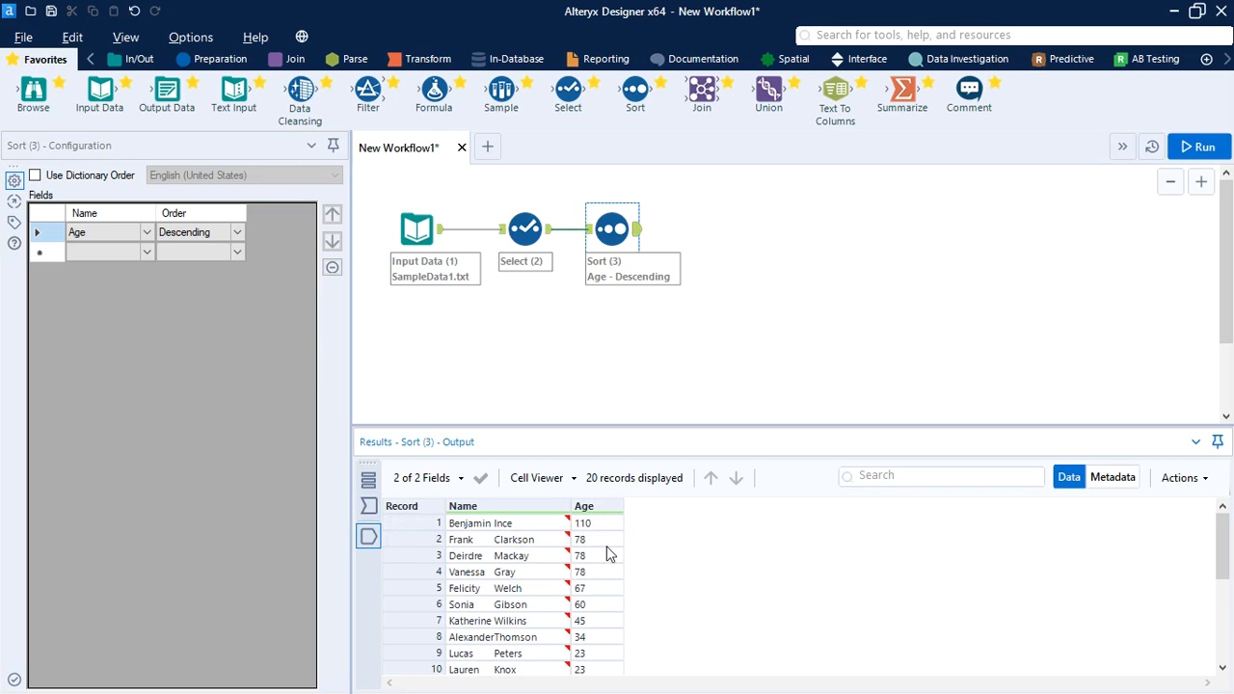
{"action": "scroll", "coordinate": [690, 617], "scroll_direction": "down", "scroll_amount": 2}
{"action": "scroll", "coordinate": [690, 617], "scroll_direction": "down", "scroll_amount": 2}
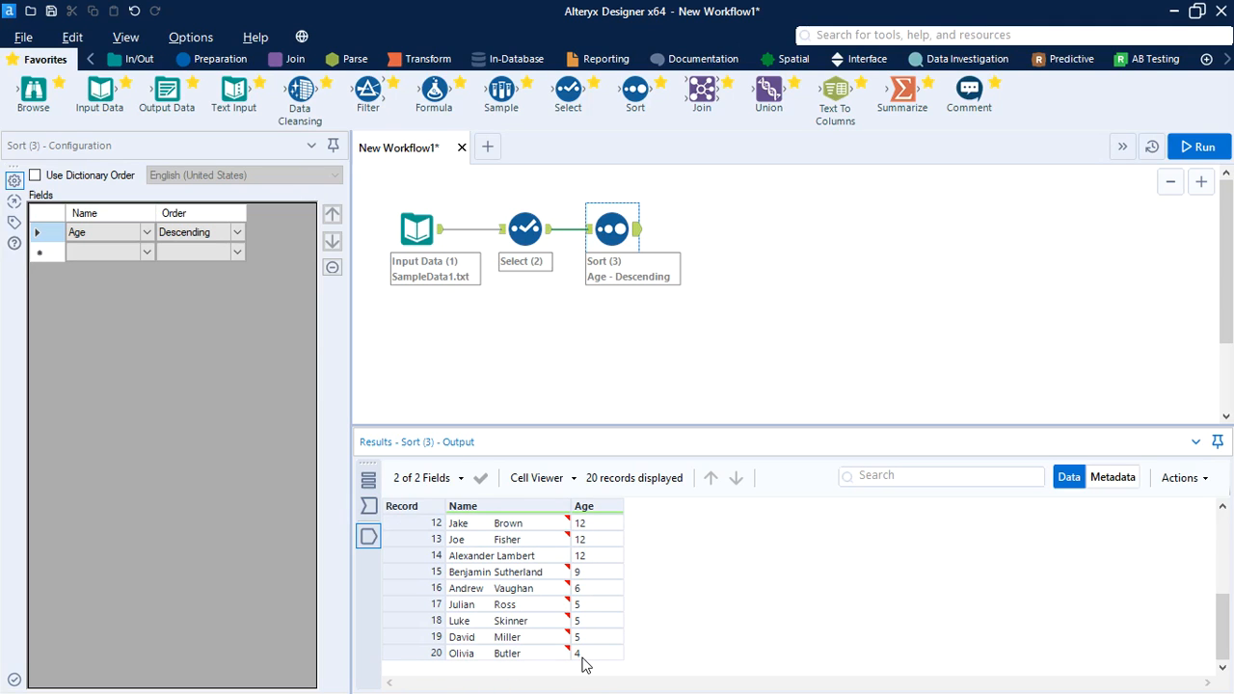
Add an Interactive Chart tool connected to the Sort tool's output and run the workflow
{"action": "left_click", "coordinate": [759, 365]}
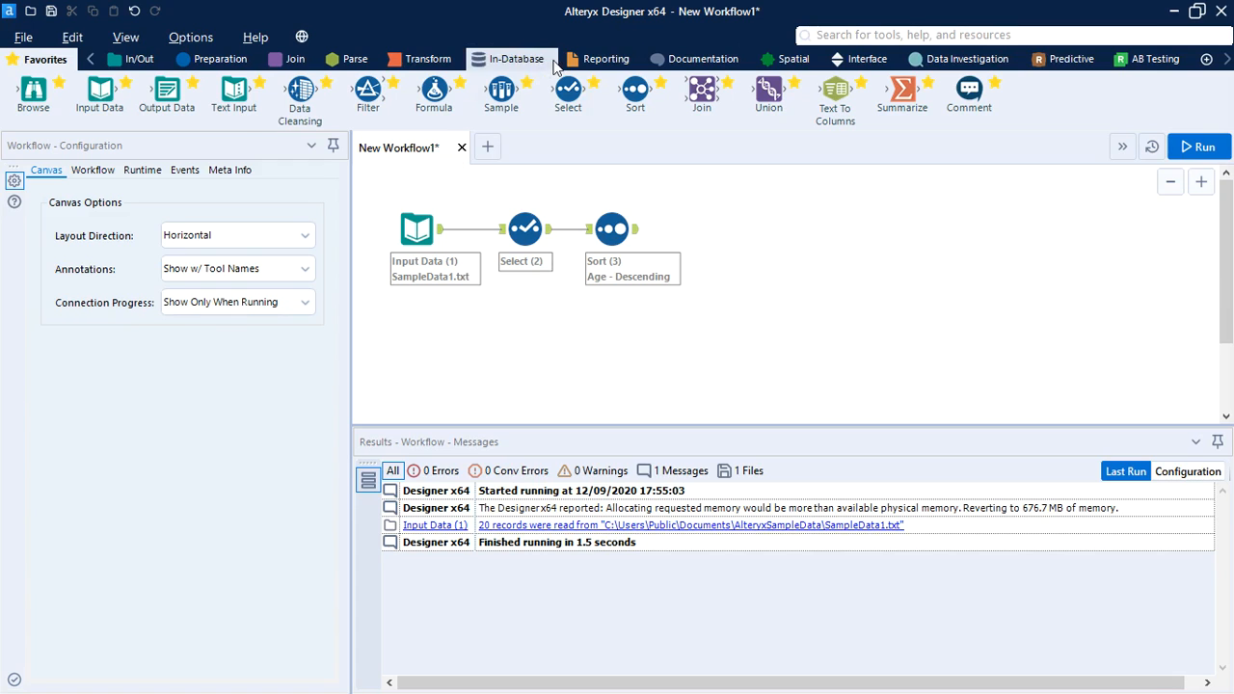
{"action": "left_click", "coordinate": [600, 58]}
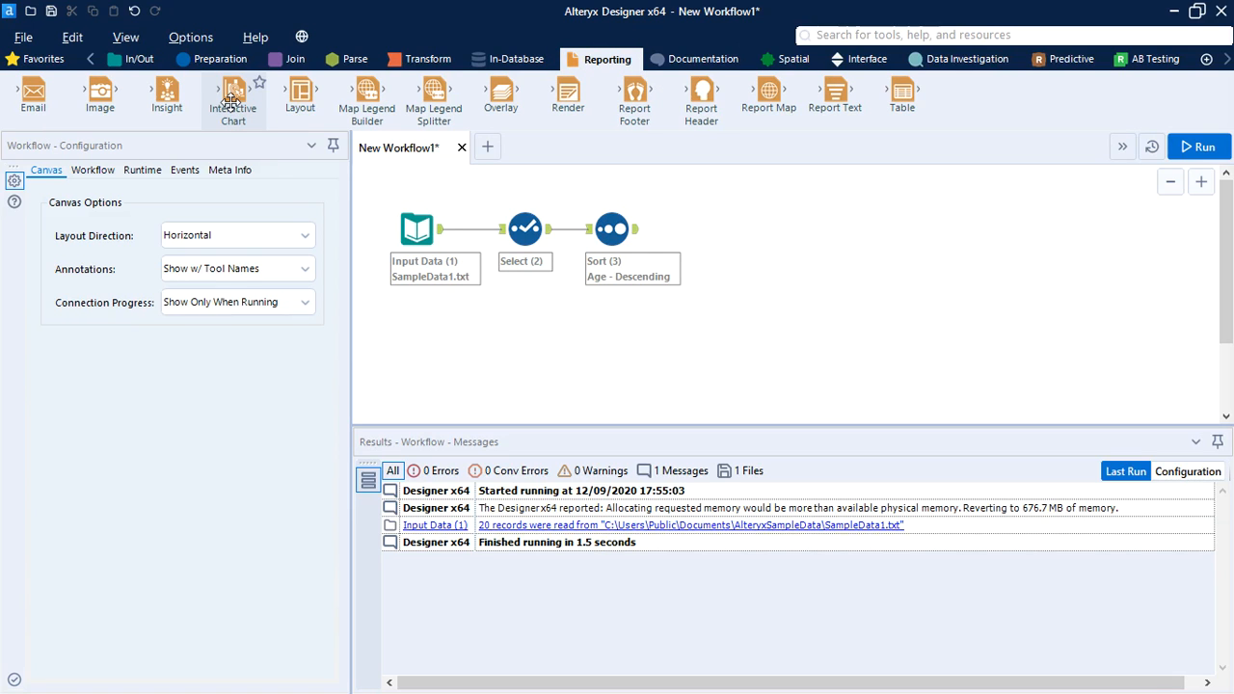
{"action": "left_click_drag", "start_coordinate": [231, 100], "coordinate": [729, 234]}
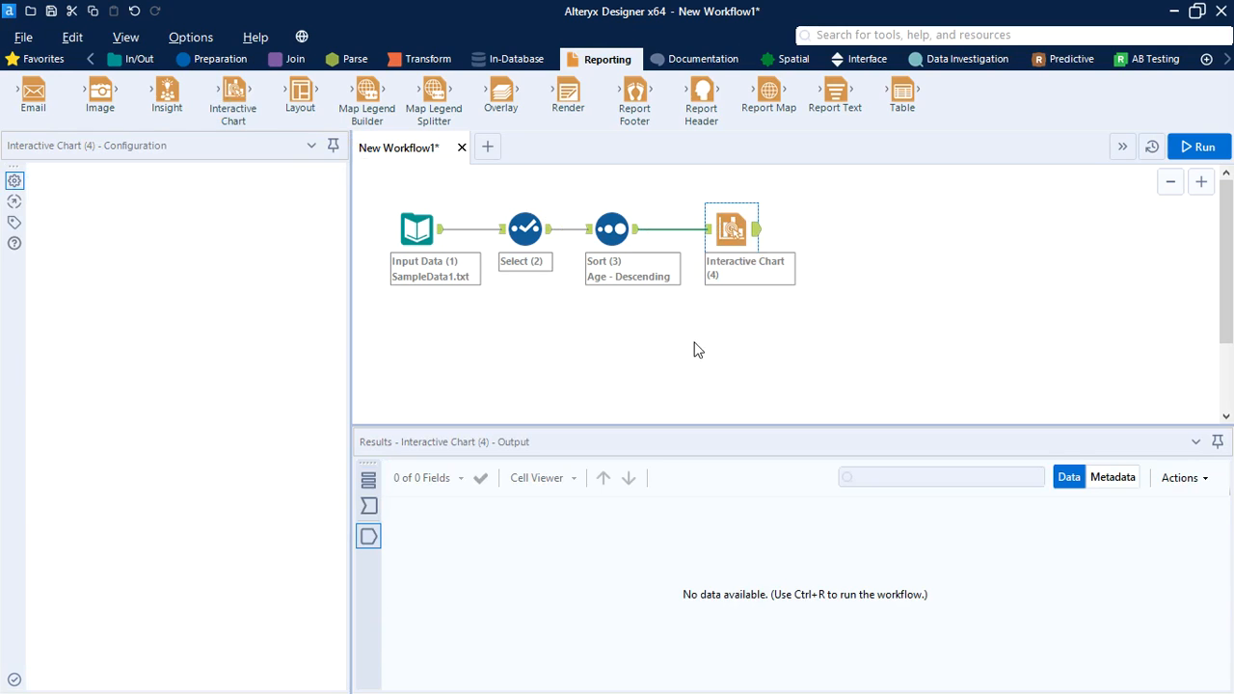
{"action": "left_click", "coordinate": [1207, 148]}
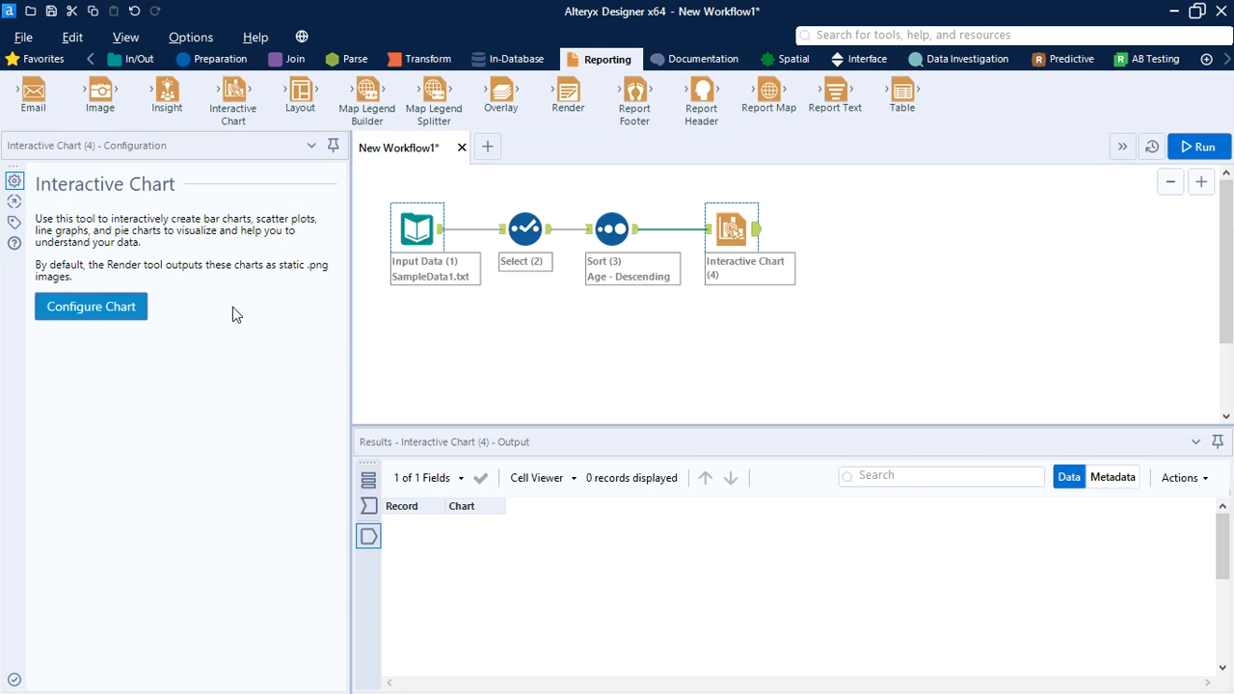
Open the Interactive Chart's chart configuration, add a layer and set its type to Bar
{"action": "left_click", "coordinate": [112, 307]}
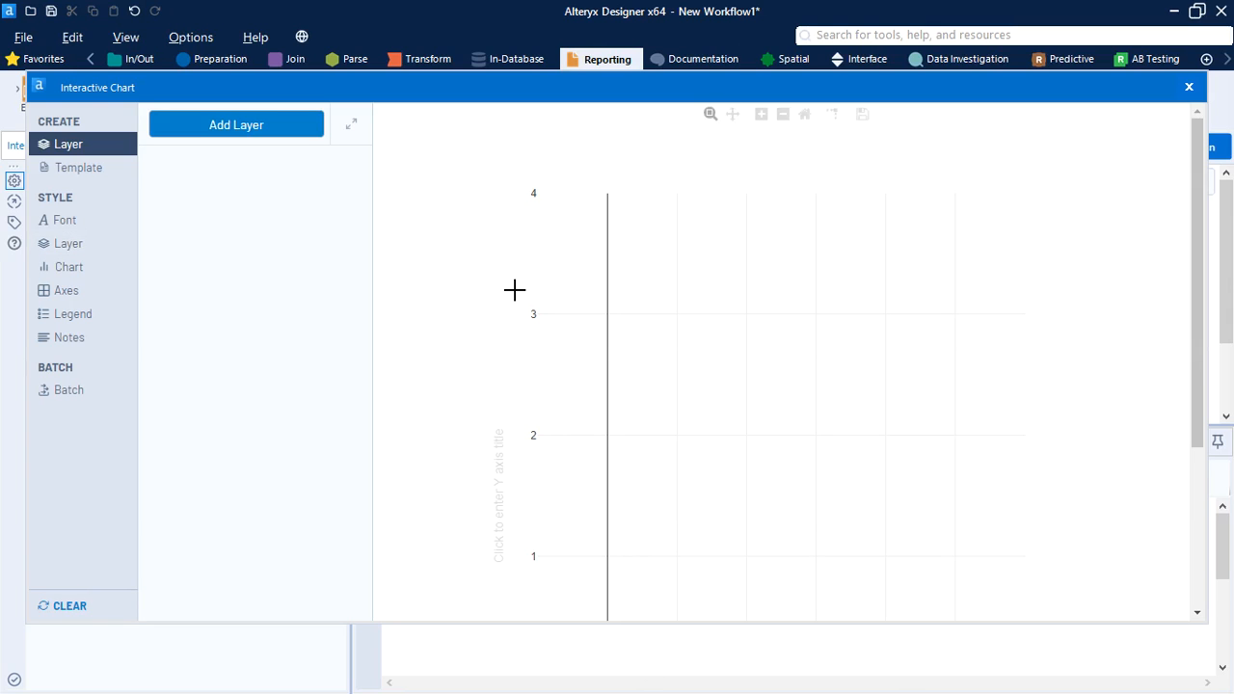
{"action": "left_click", "coordinate": [257, 139]}
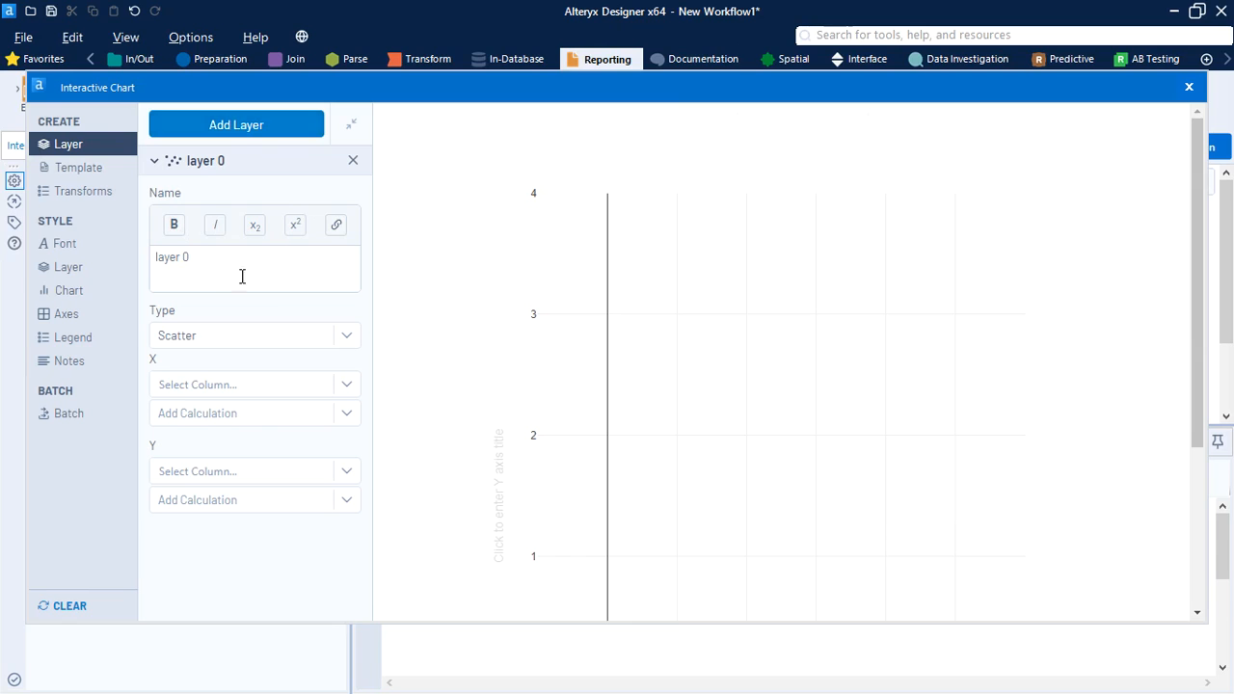
{"action": "left_click", "coordinate": [350, 339]}
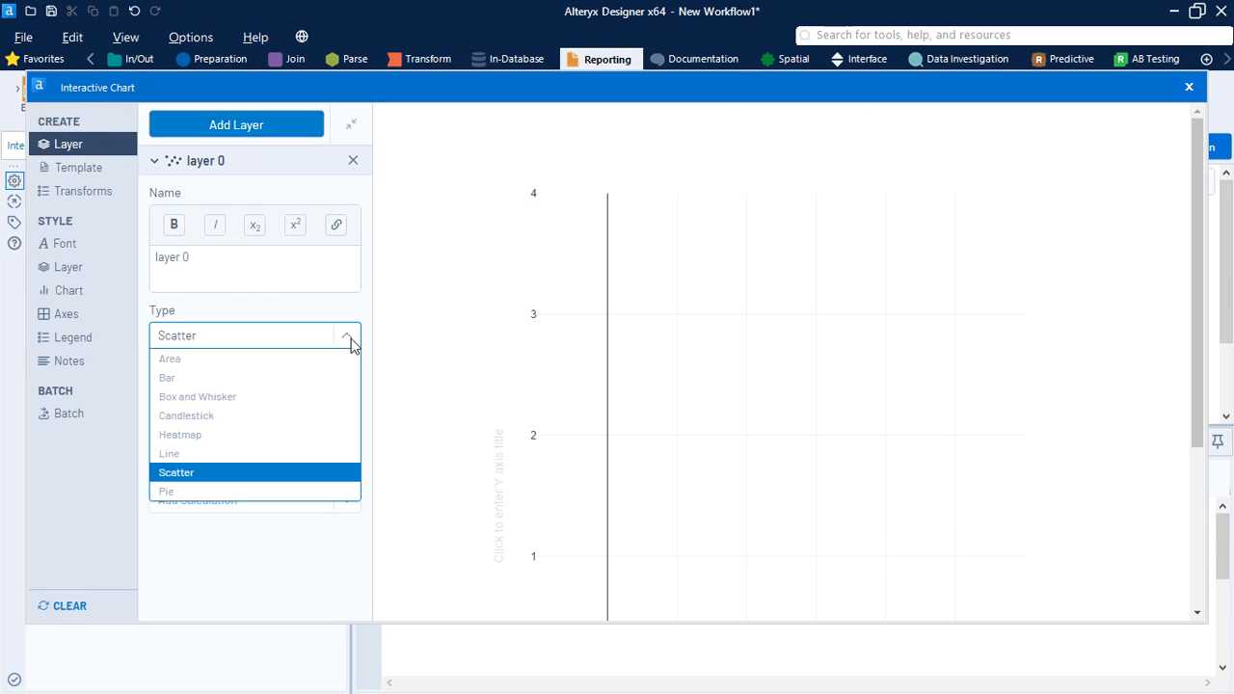
{"action": "left_click", "coordinate": [290, 380]}
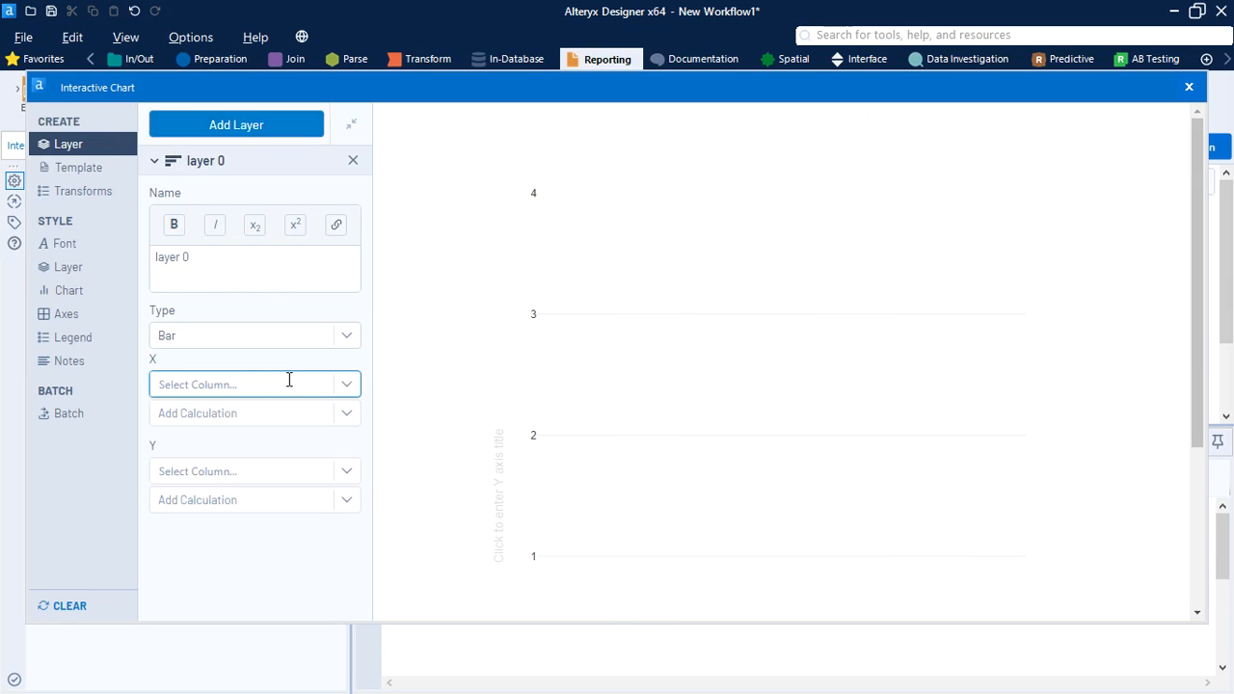
Plot the Name column on X and the Age column on Y for the bar layer and examine the chart
{"action": "left_click", "coordinate": [347, 384]}
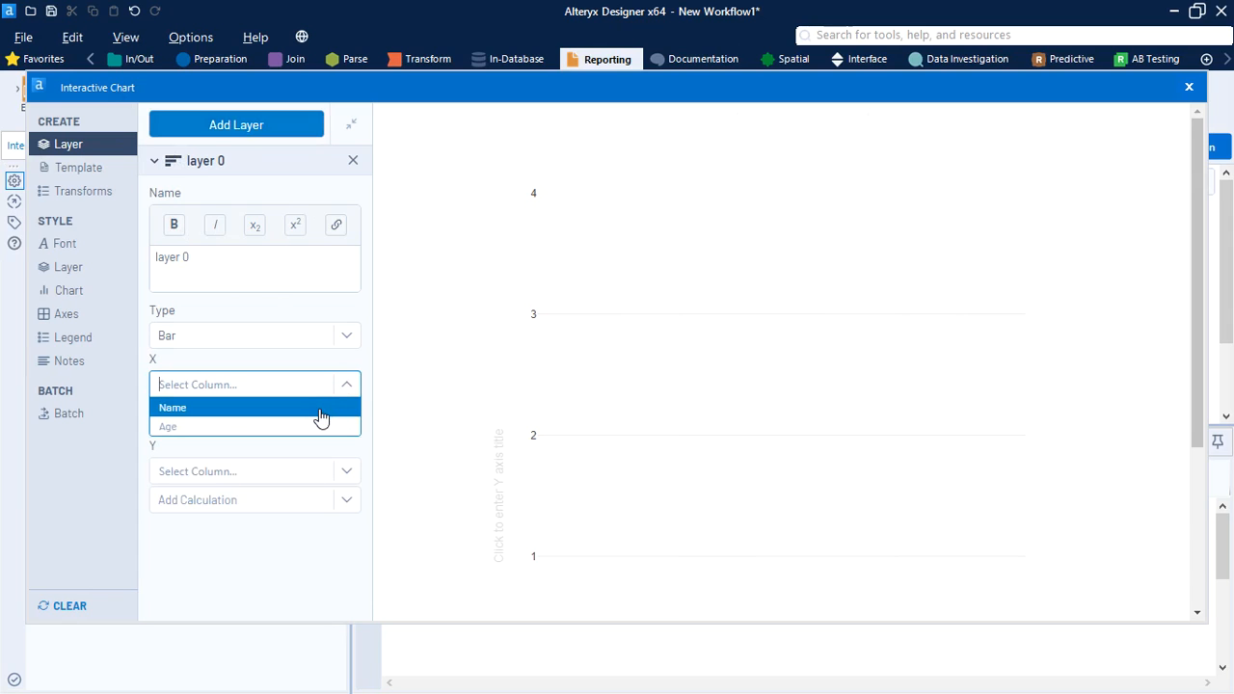
{"action": "left_click", "coordinate": [321, 412]}
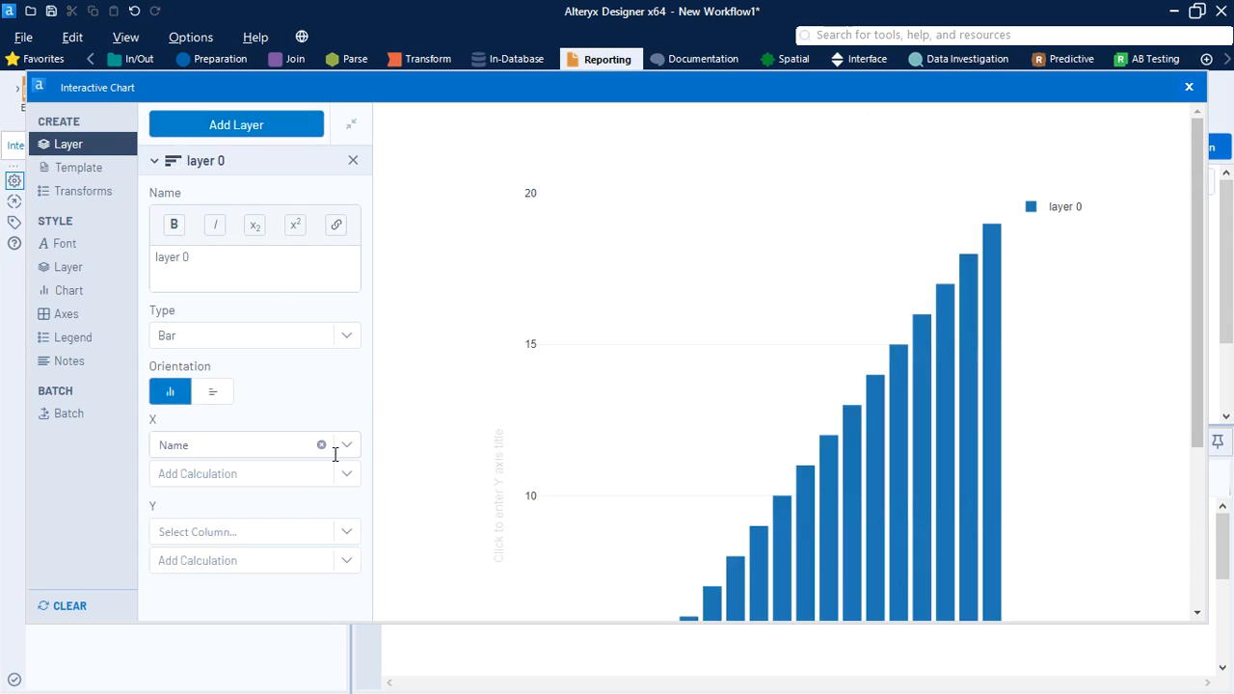
{"action": "left_click", "coordinate": [348, 531]}
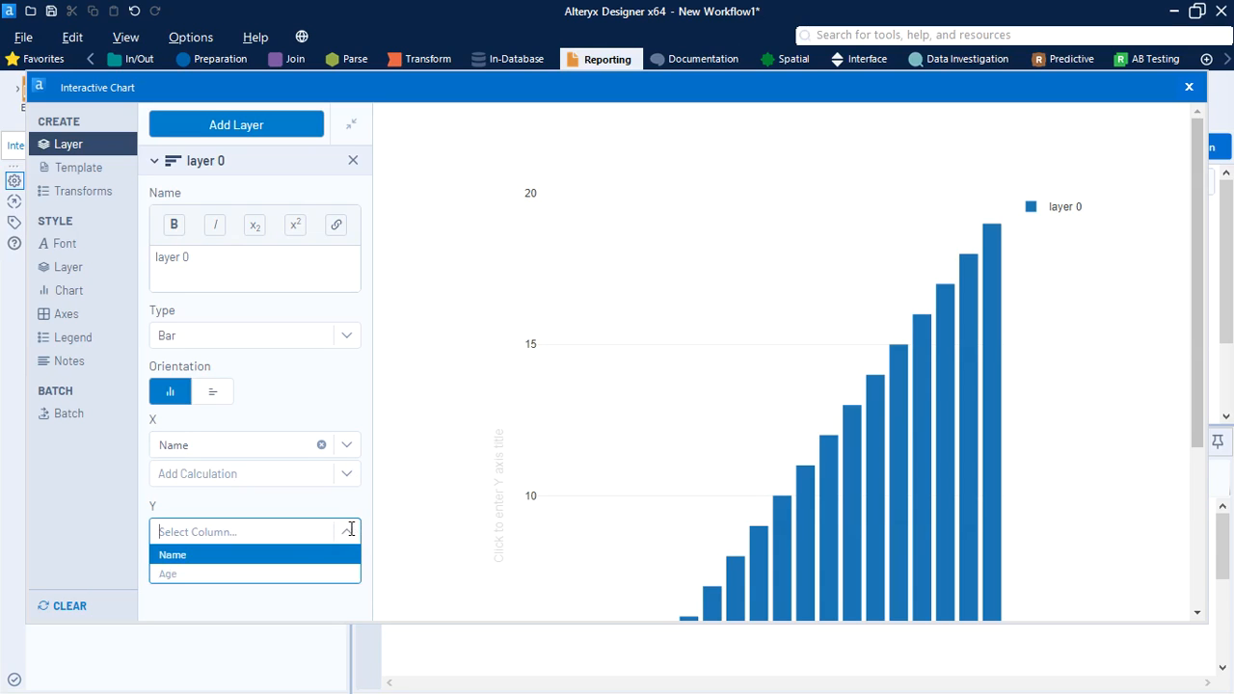
{"action": "left_click", "coordinate": [291, 577]}
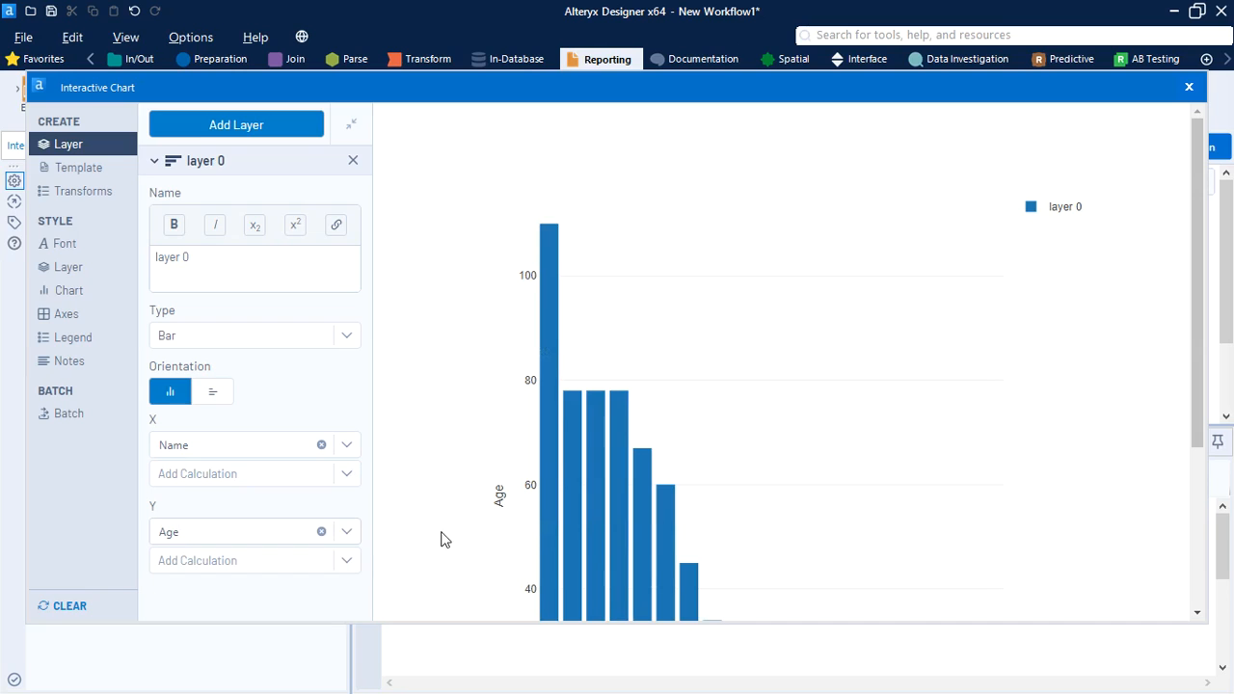
{"action": "scroll", "coordinate": [463, 555], "scroll_direction": "down", "scroll_amount": 1}
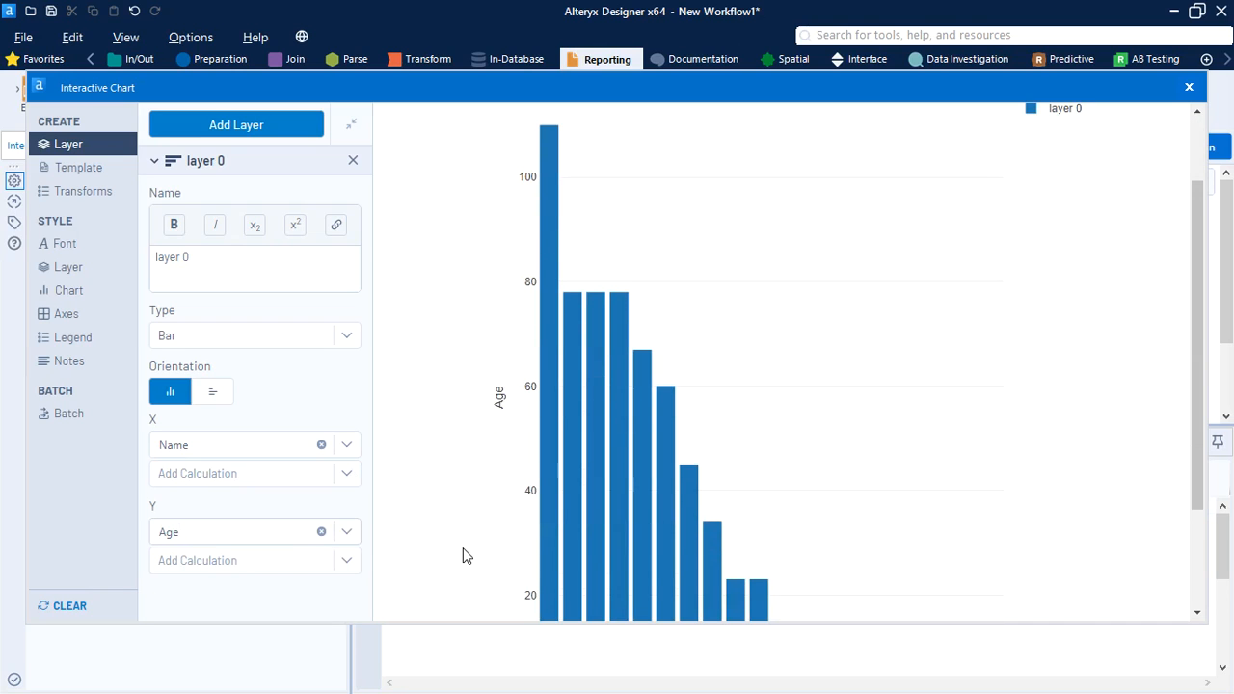
{"action": "mouse_move", "coordinate": [555, 228]}
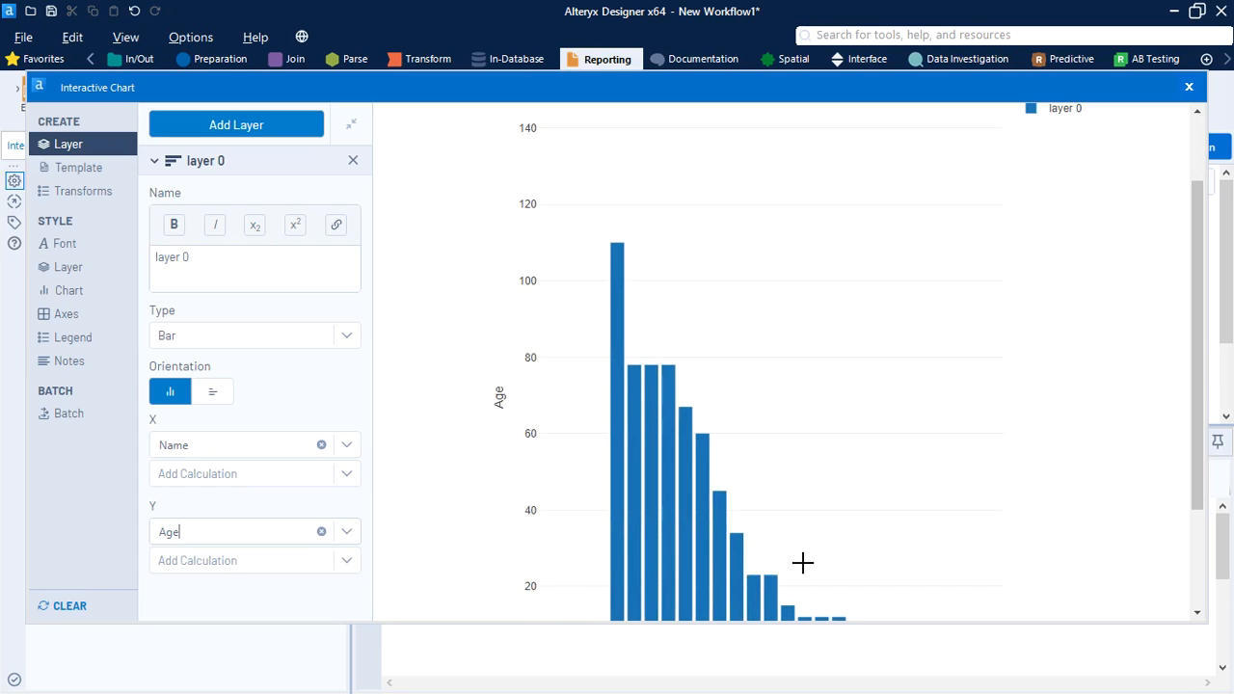
{"action": "left_click_drag", "start_coordinate": [1204, 381], "coordinate": [1196, 554]}
{"action": "mouse_move", "coordinate": [940, 503]}
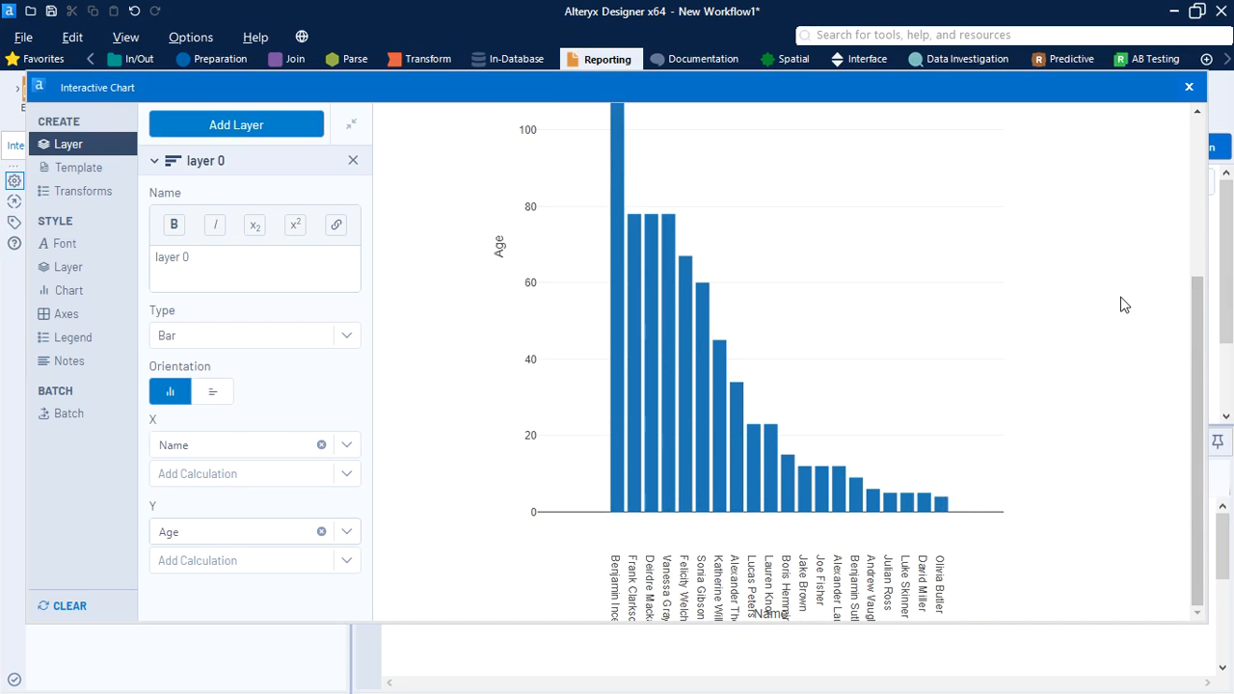
Examine the full height of the Age by Name bar chart and close the Interactive Chart editor
{"action": "scroll", "coordinate": [1122, 305], "scroll_direction": "up", "scroll_amount": 3}
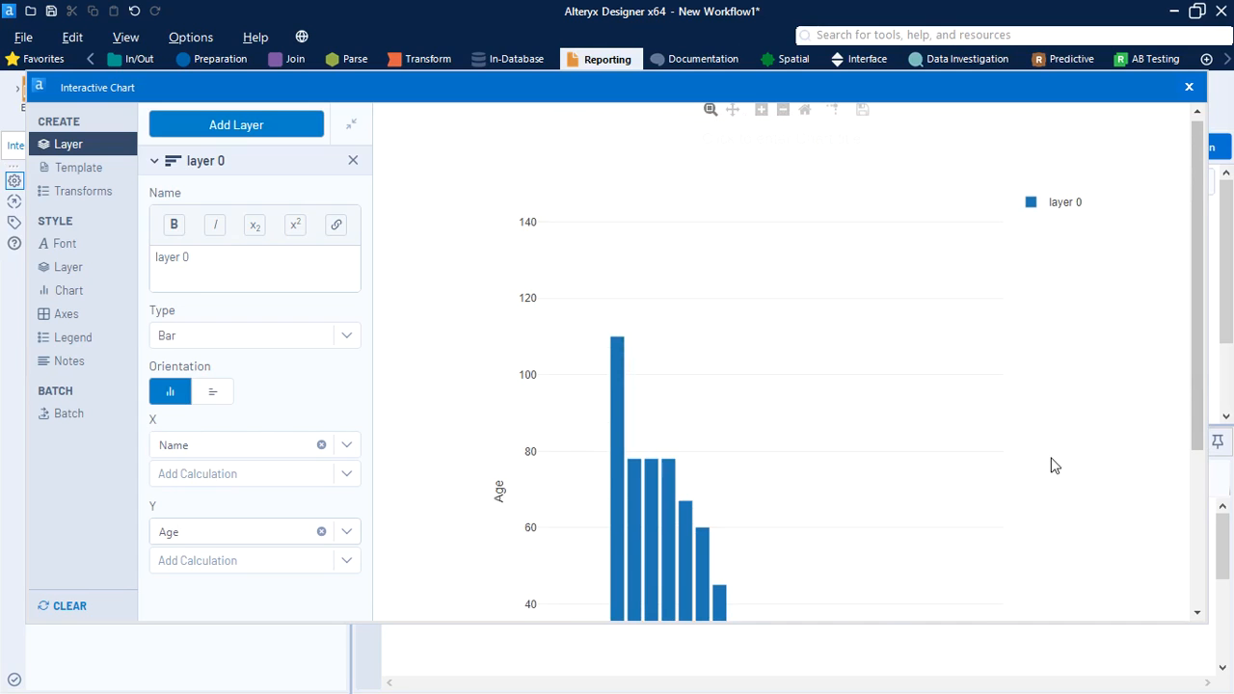
{"action": "scroll", "coordinate": [1092, 511], "scroll_direction": "down", "scroll_amount": 2}
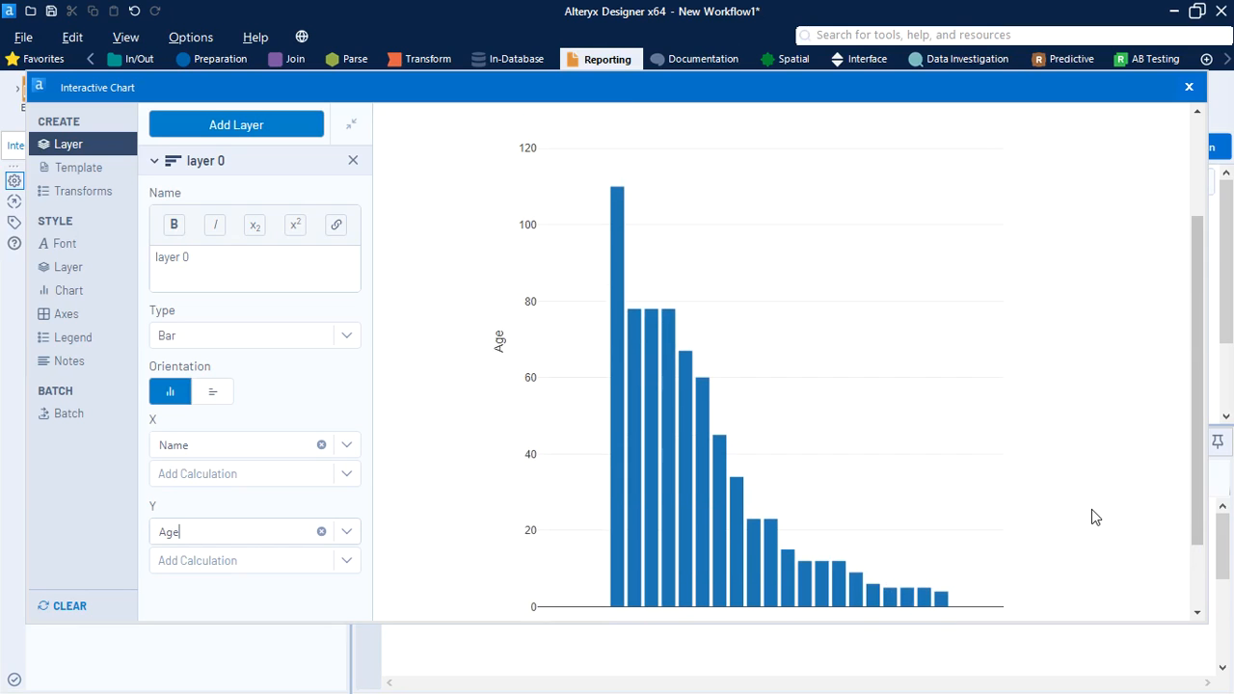
{"action": "left_click", "coordinate": [1189, 88]}
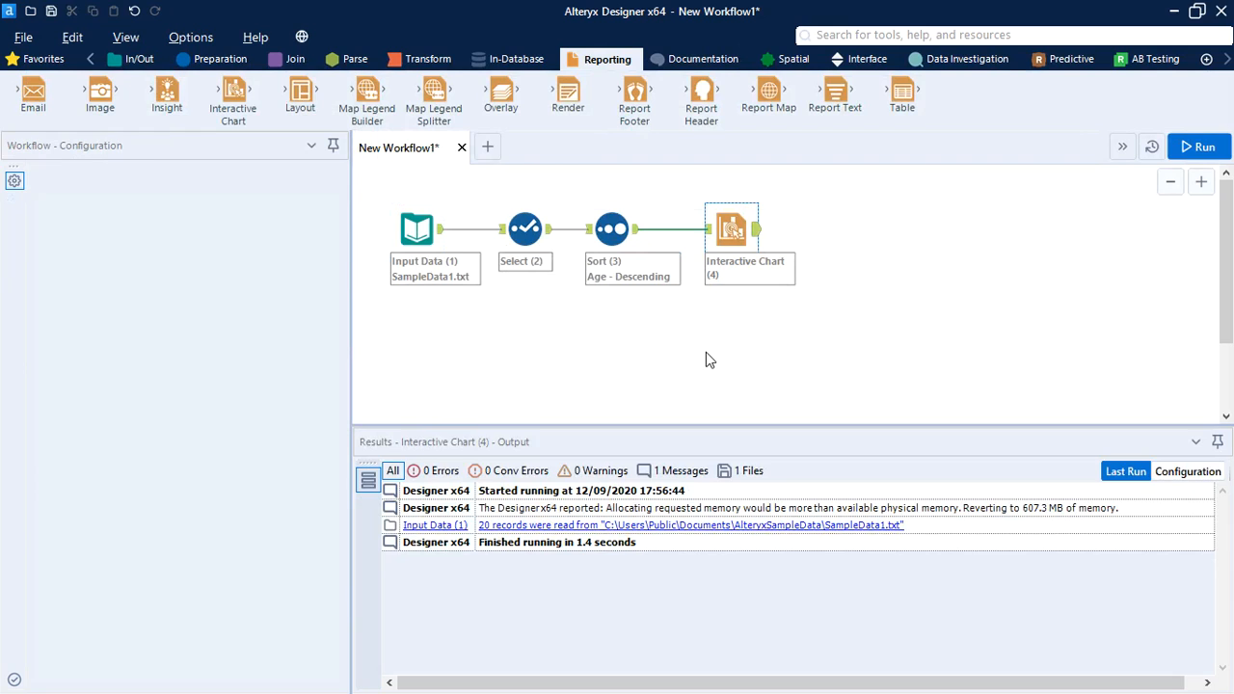
{"action": "left_click", "coordinate": [706, 354]}
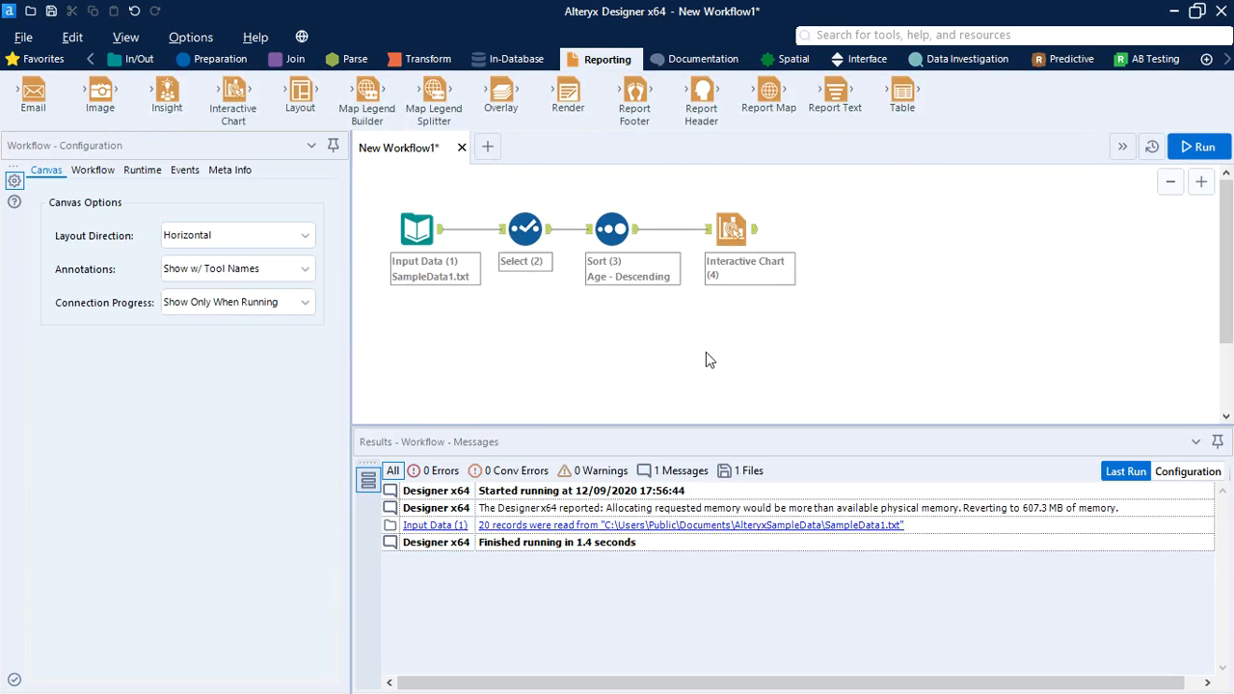
Add a Browse tool connected to the Interactive Chart's output and run the workflow
{"action": "left_click", "coordinate": [141, 63]}
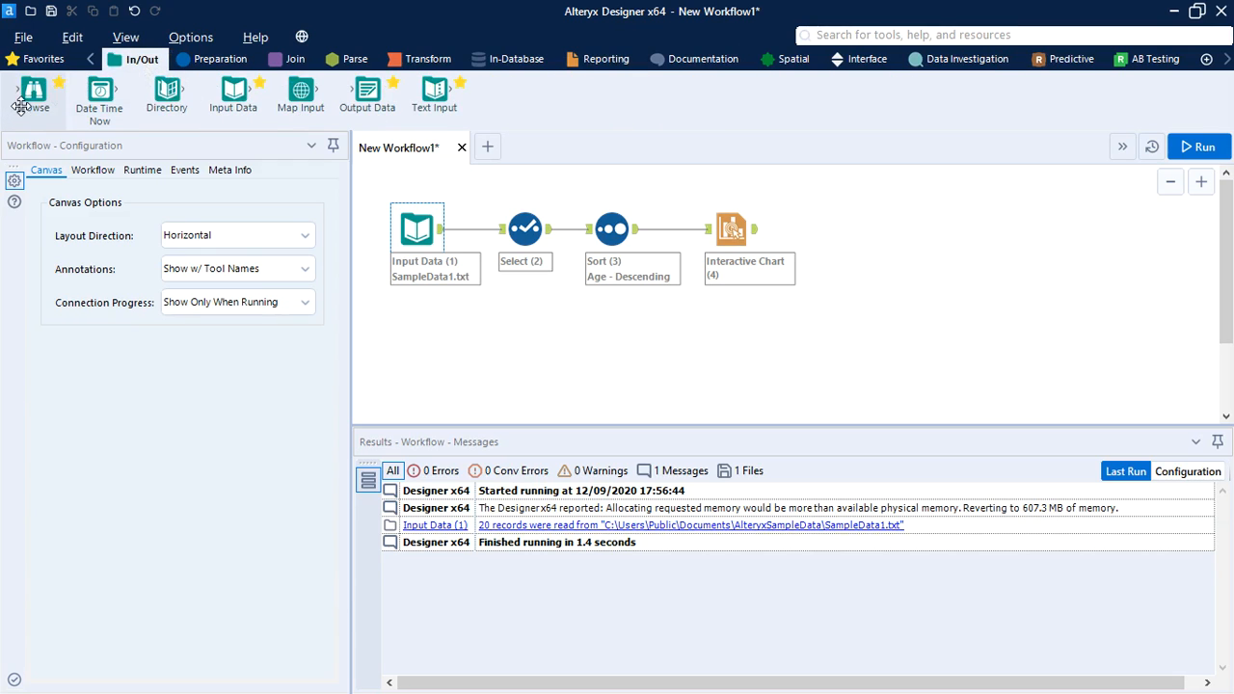
{"action": "left_click_drag", "start_coordinate": [34, 96], "coordinate": [857, 234]}
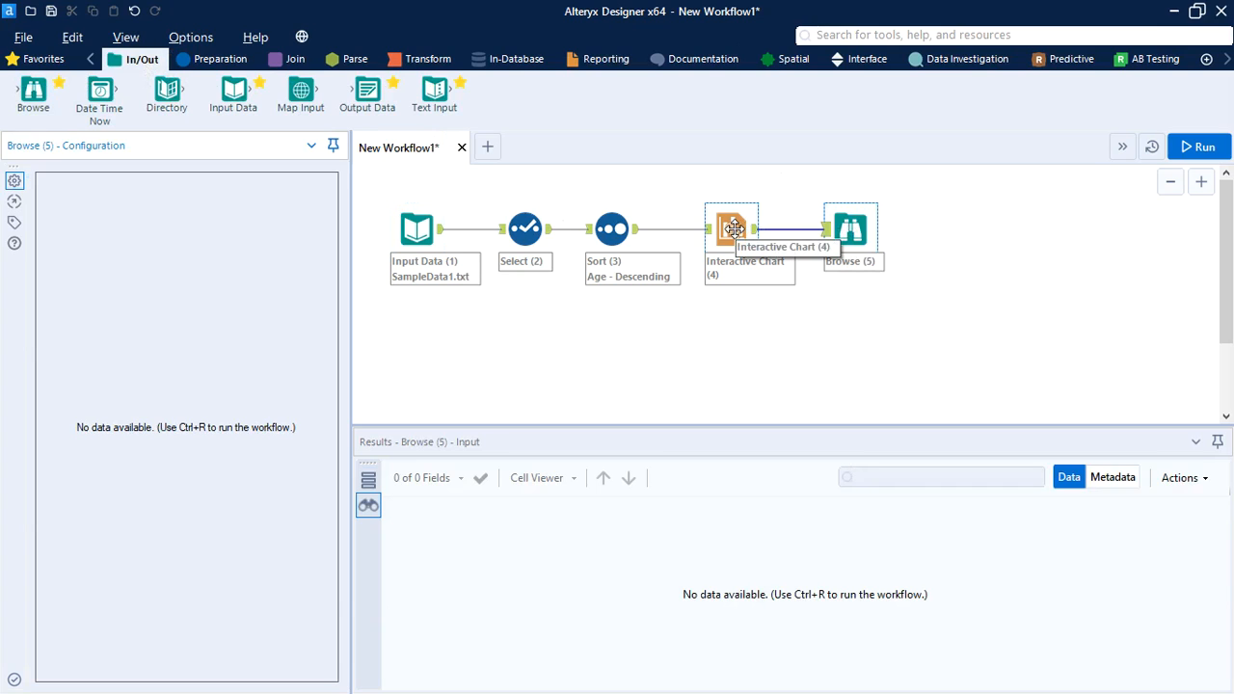
{"action": "left_click", "coordinate": [850, 232]}
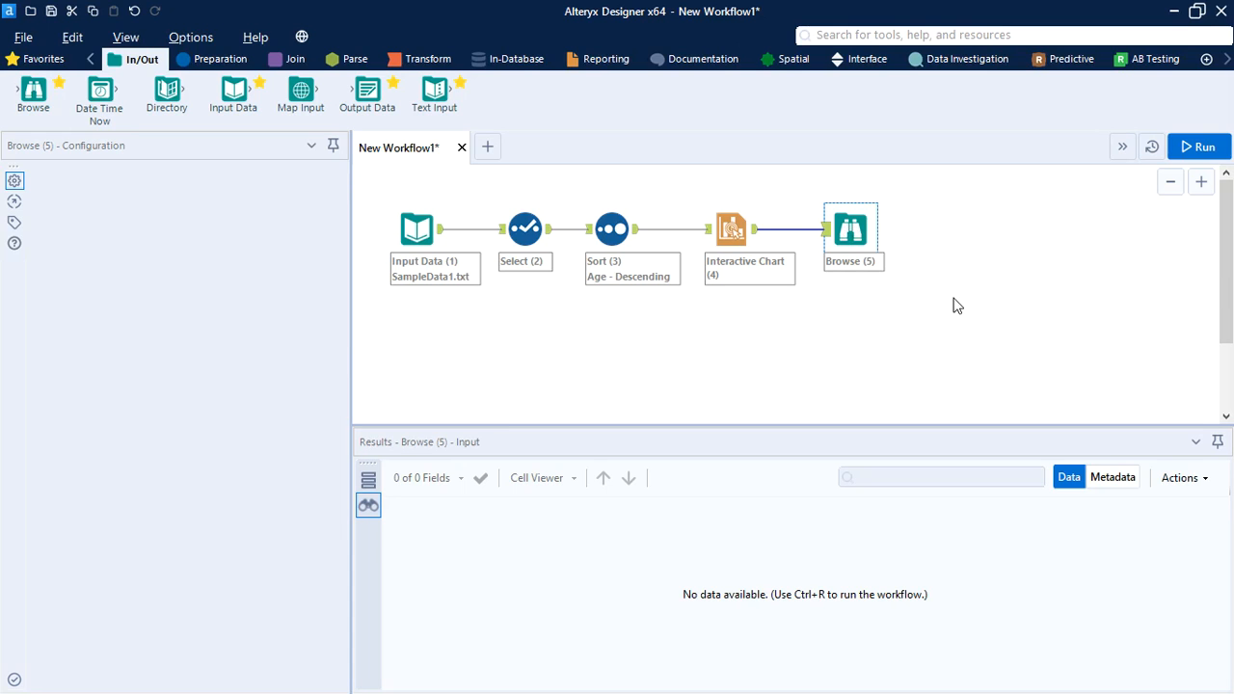
{"action": "left_click", "coordinate": [1202, 146]}
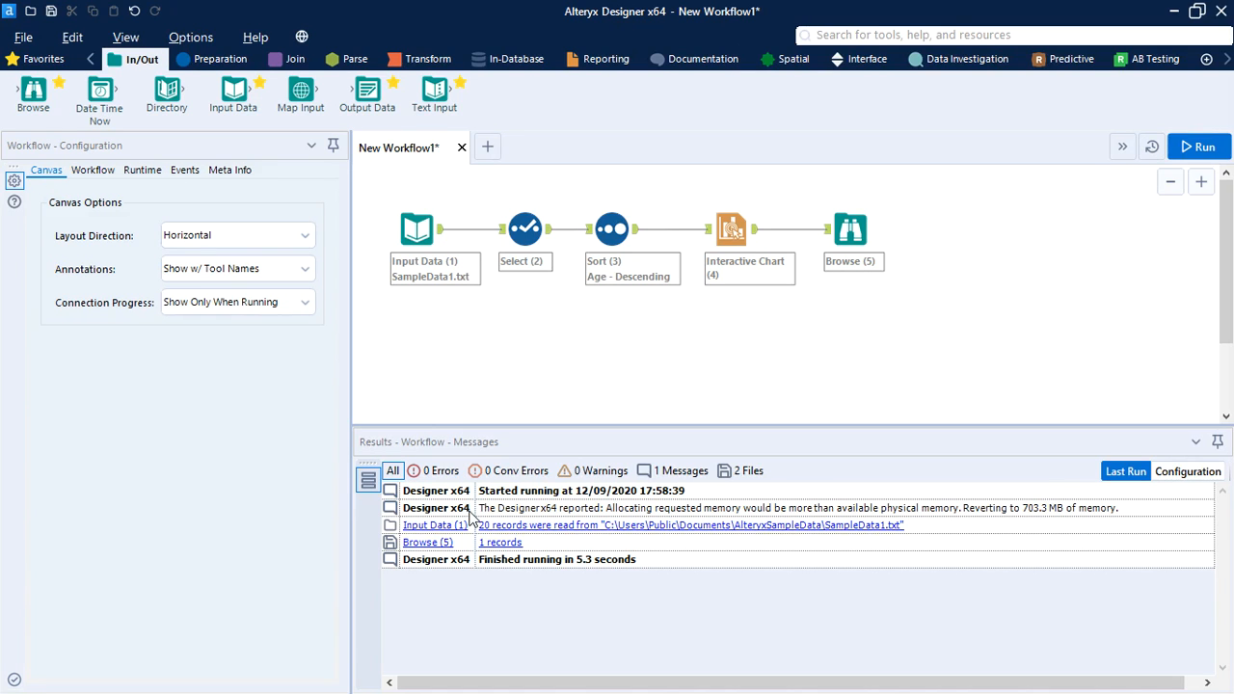
View the rendered chart in the Browse tool's report, widening the configuration area to show more of it
{"action": "left_click", "coordinate": [851, 229]}
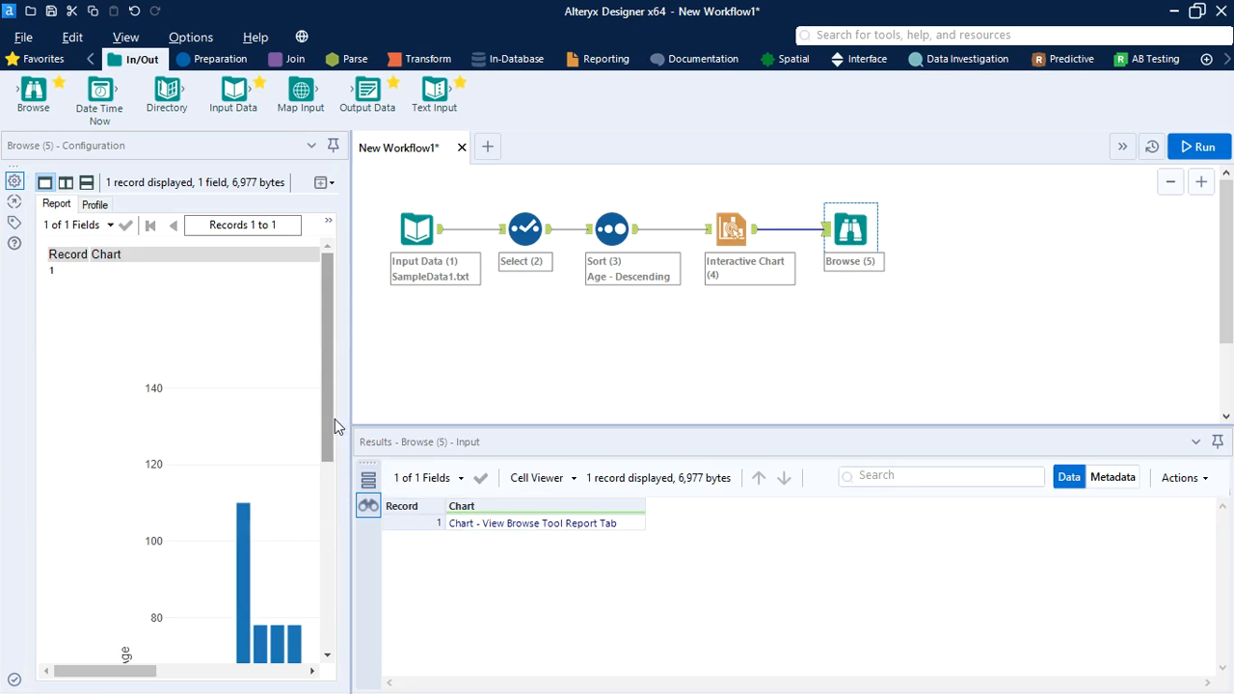
{"action": "left_click_drag", "start_coordinate": [350, 411], "coordinate": [435, 409]}
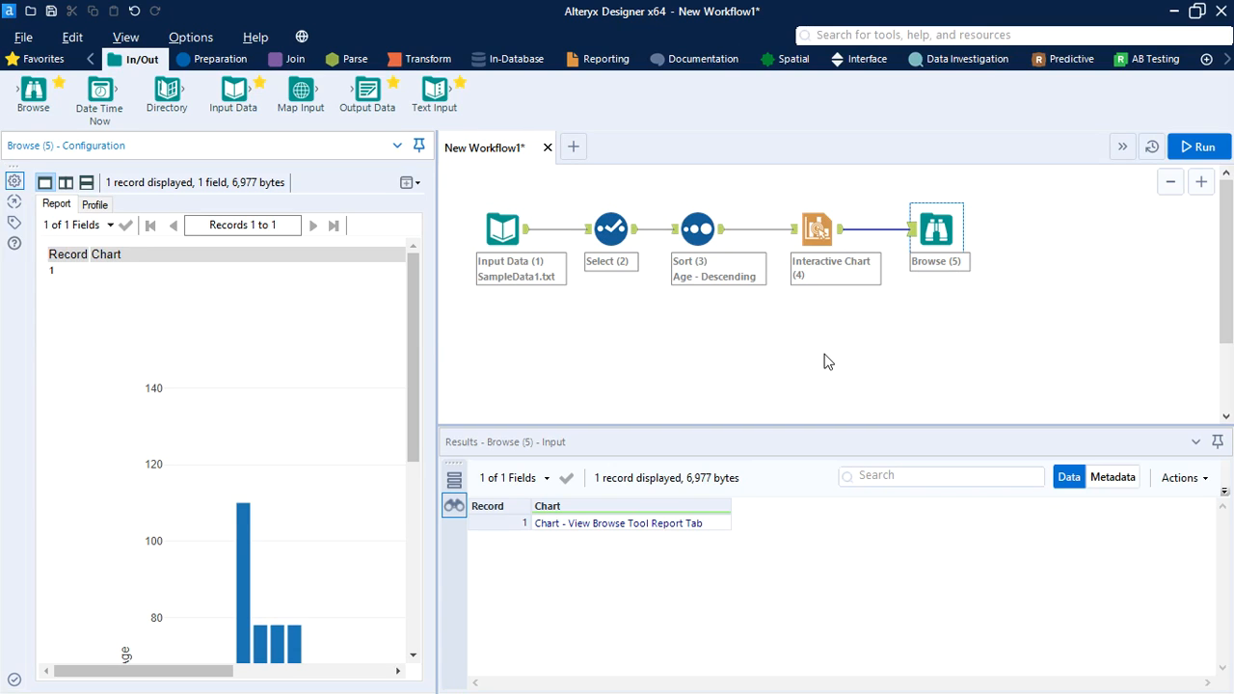
{"action": "left_click", "coordinate": [727, 363]}
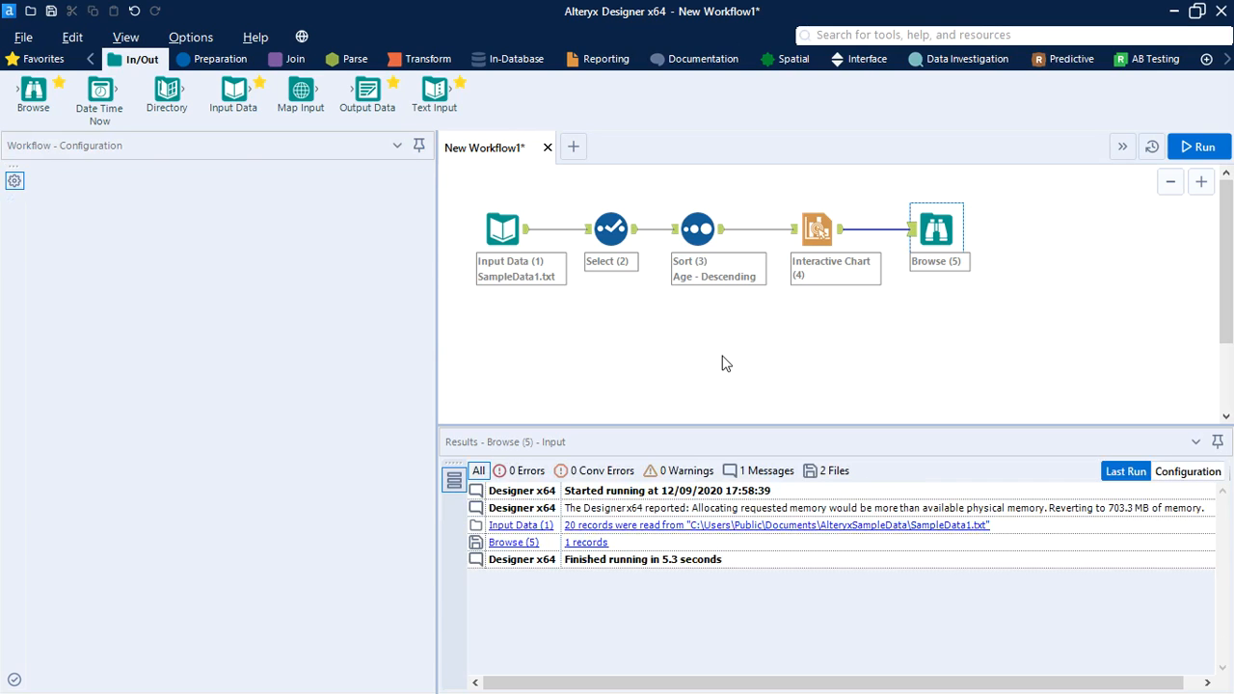